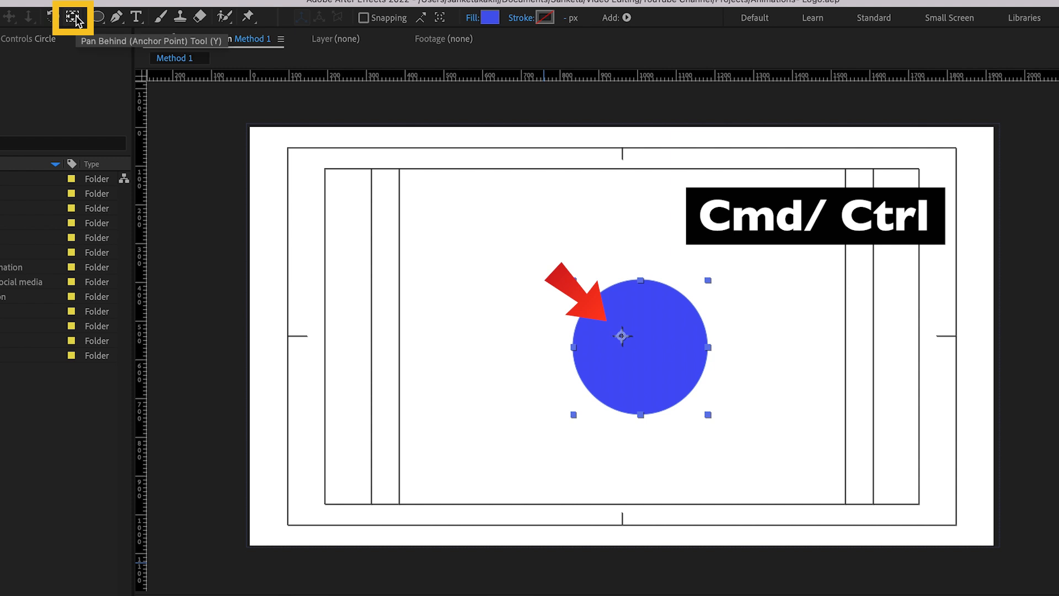
Centre the anchor point within the blue circle and move the circle to the centre of the composition
super+double_click(72, 16)
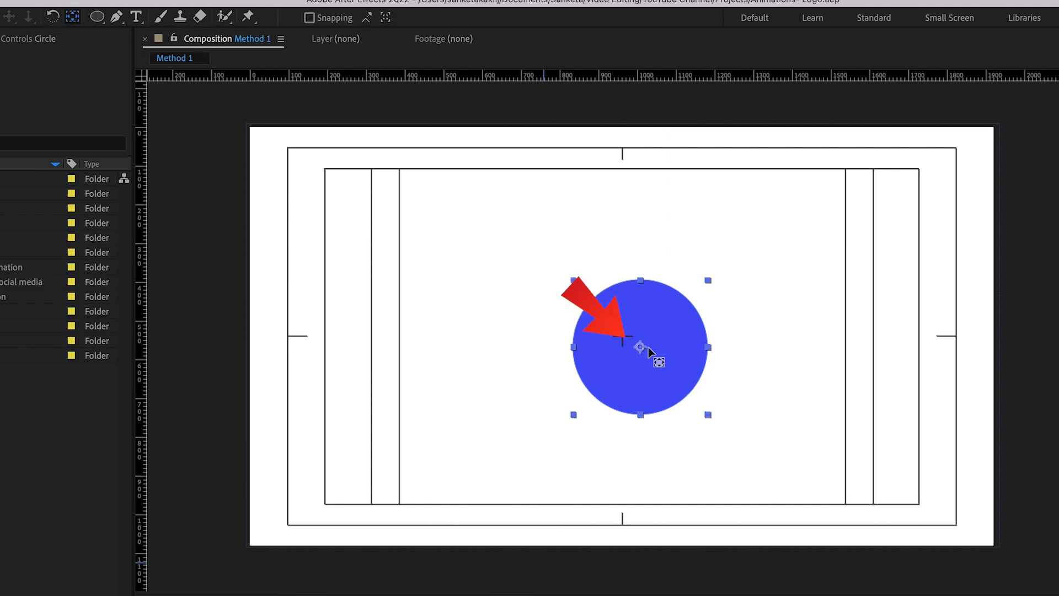
key(v)
click(662, 389)
drag(662, 390, 653, 371)
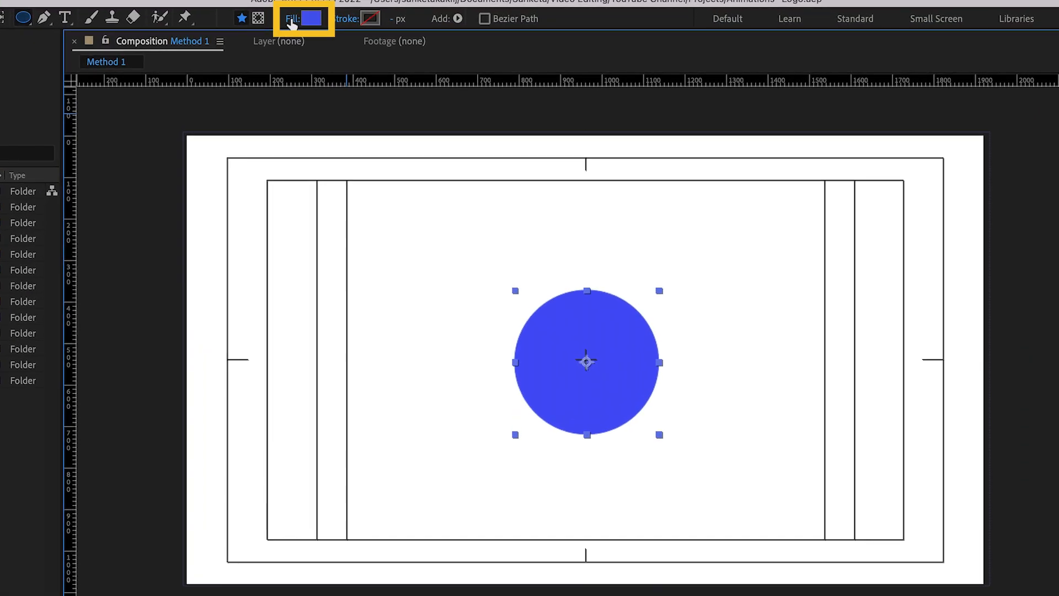
Change the circle's fill from a solid colour to a linear gradient and activate the Selection tool
click(291, 20)
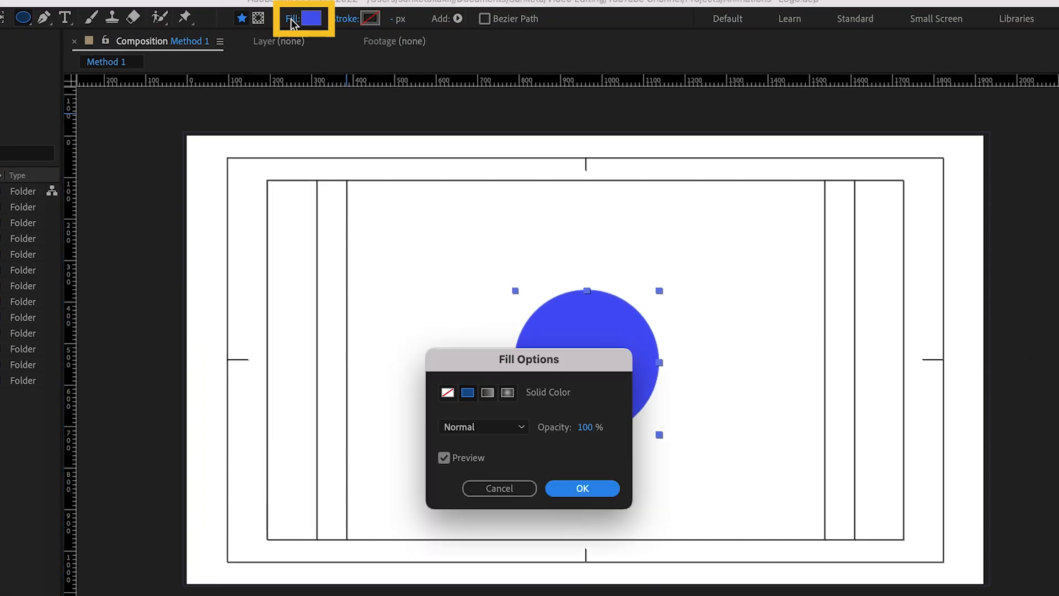
click(487, 393)
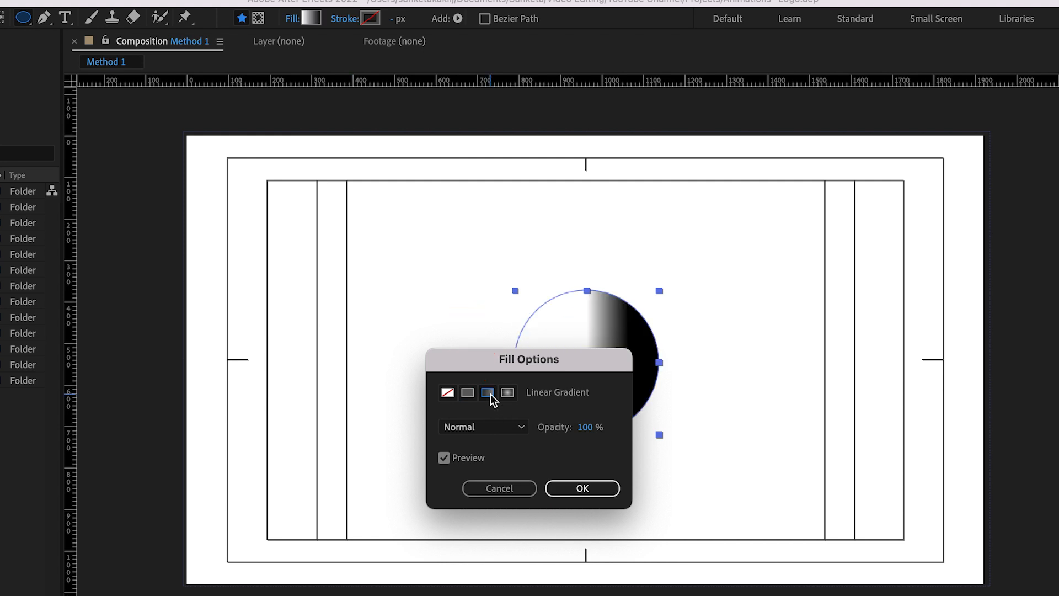
click(589, 491)
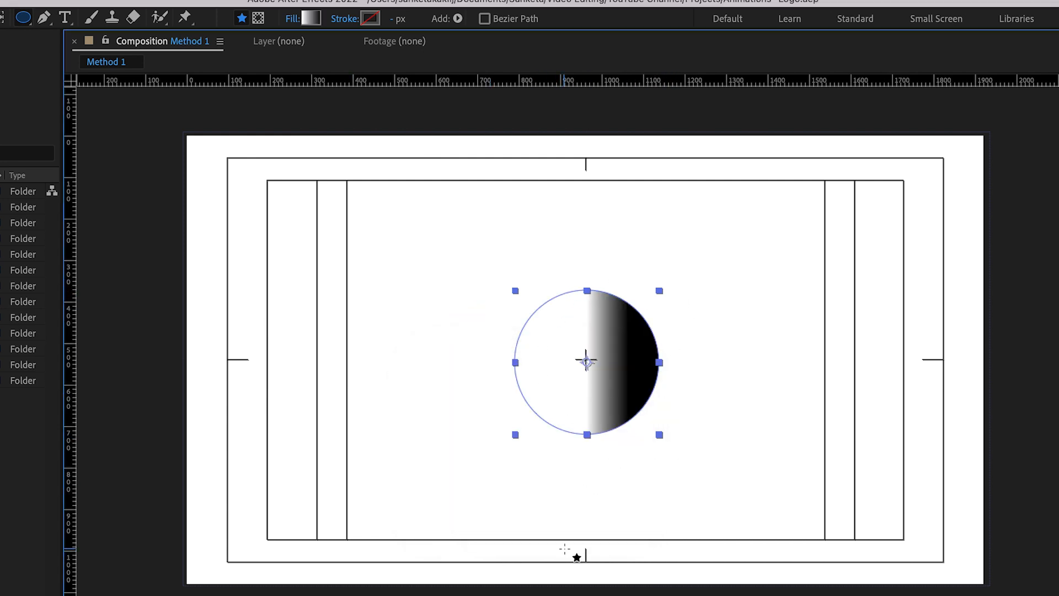
key(v)
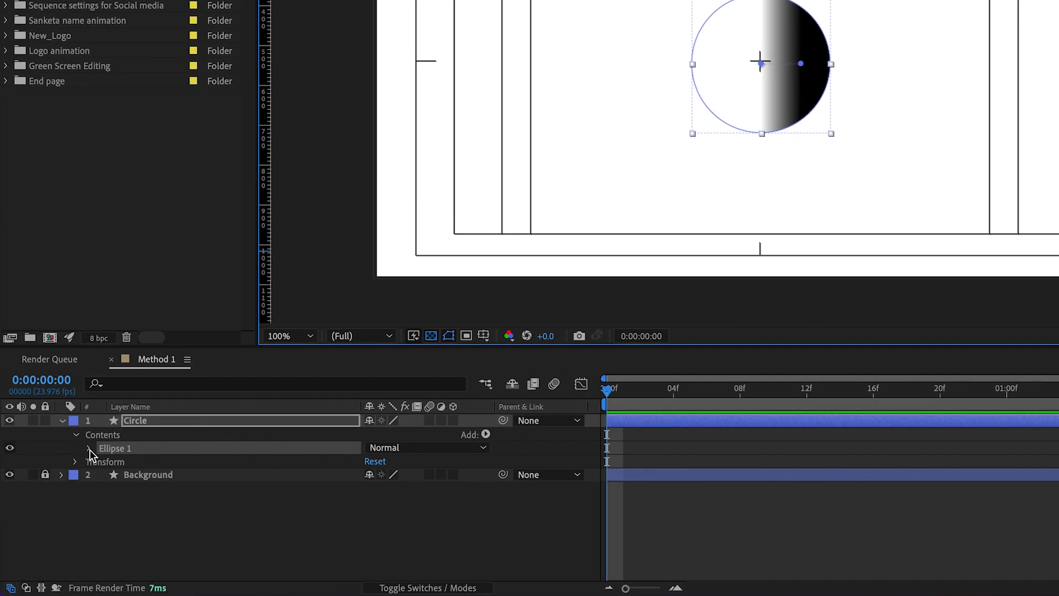
Set the fill rule of the circle's gradient fill to Even-Odd
click(89, 448)
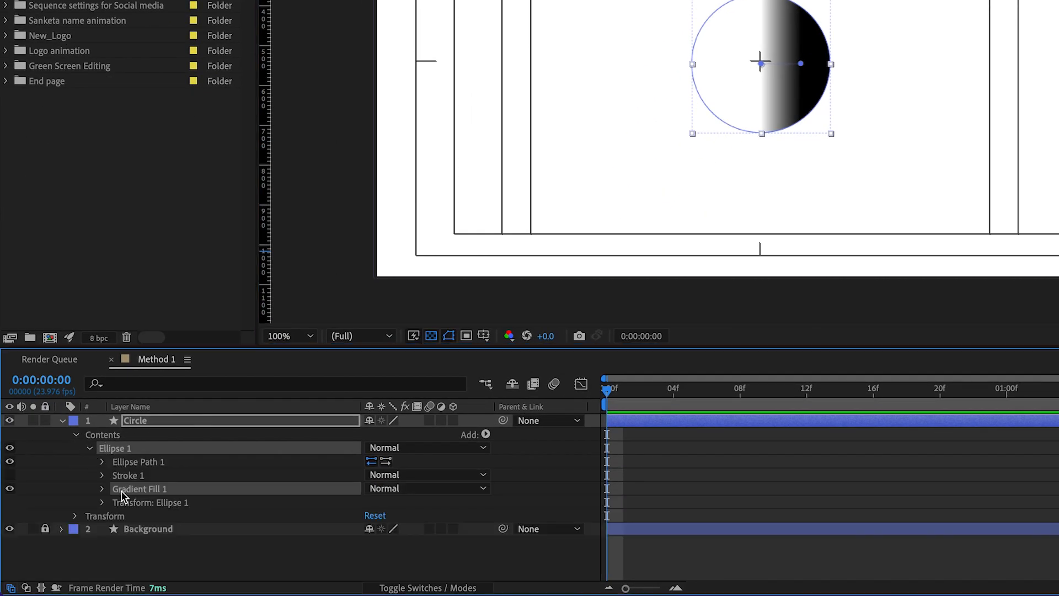
click(101, 488)
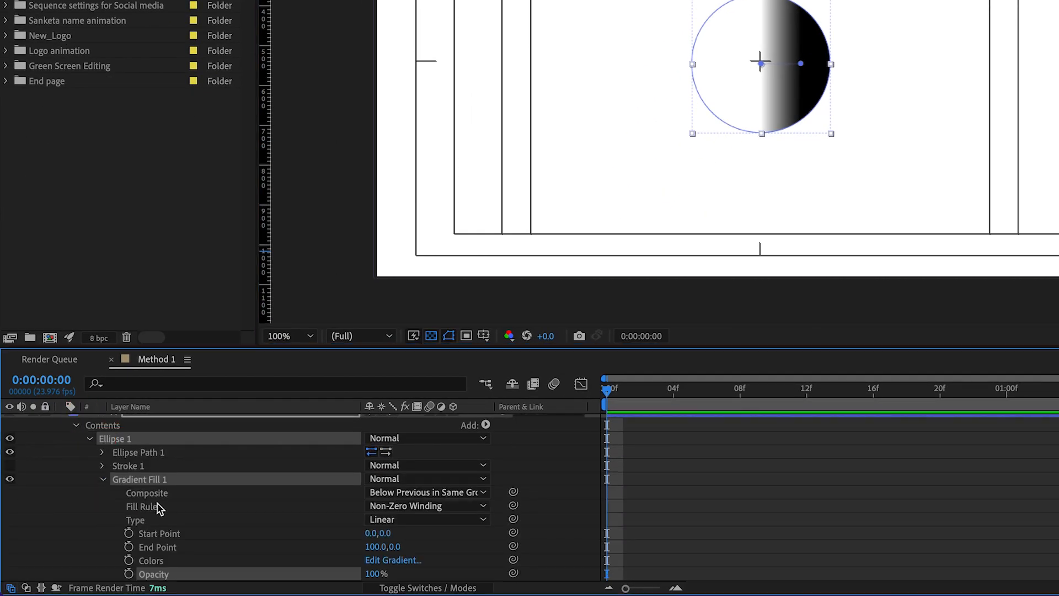
drag(546, 346, 557, 266)
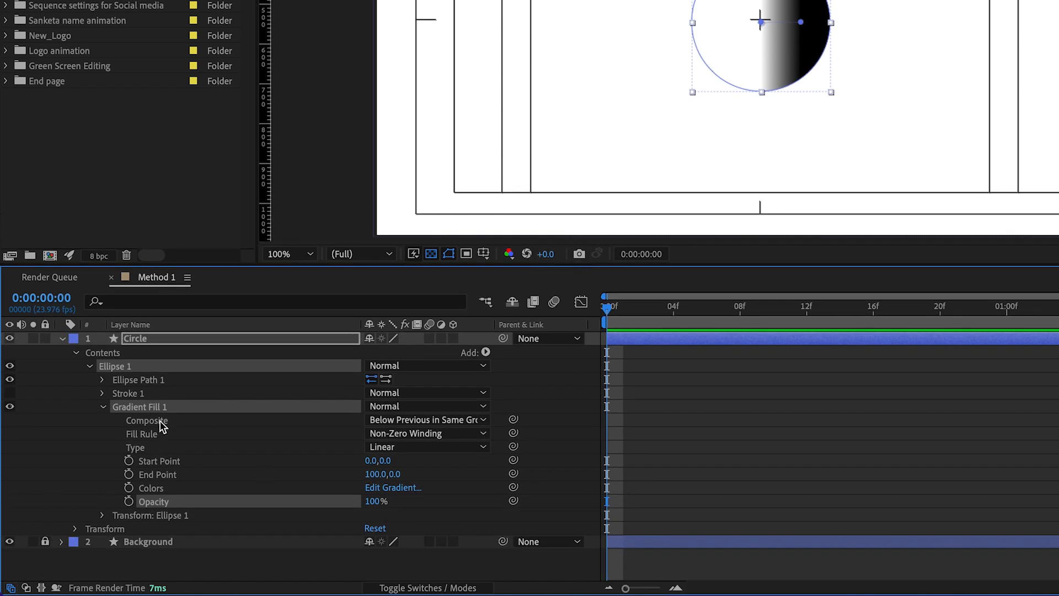
click(391, 433)
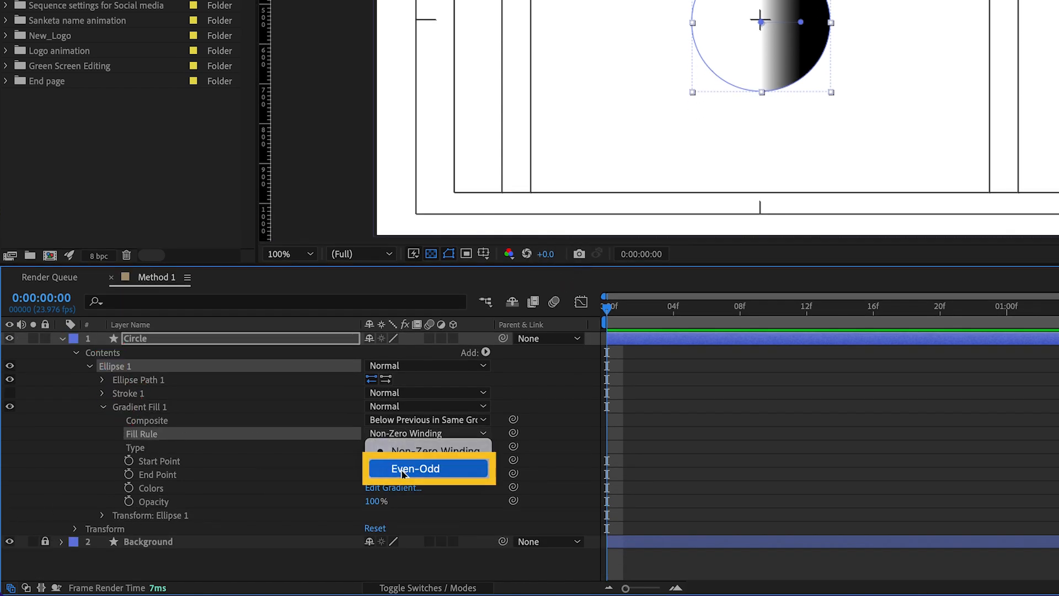
click(403, 468)
Open the circle's gradient colours for editing and set the start colour stop to bright purple A70EF0
click(154, 492)
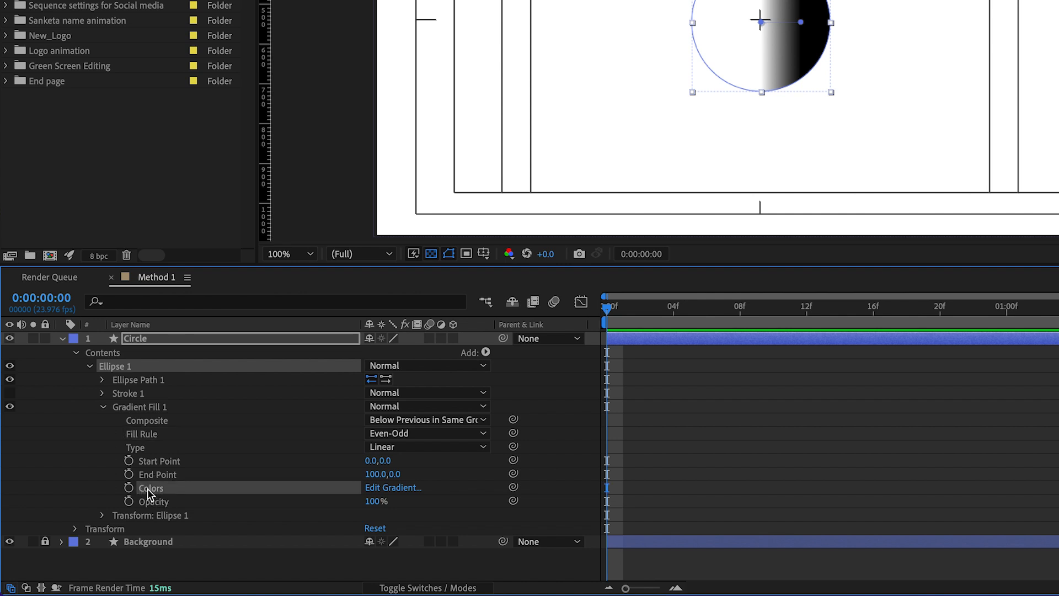
click(391, 488)
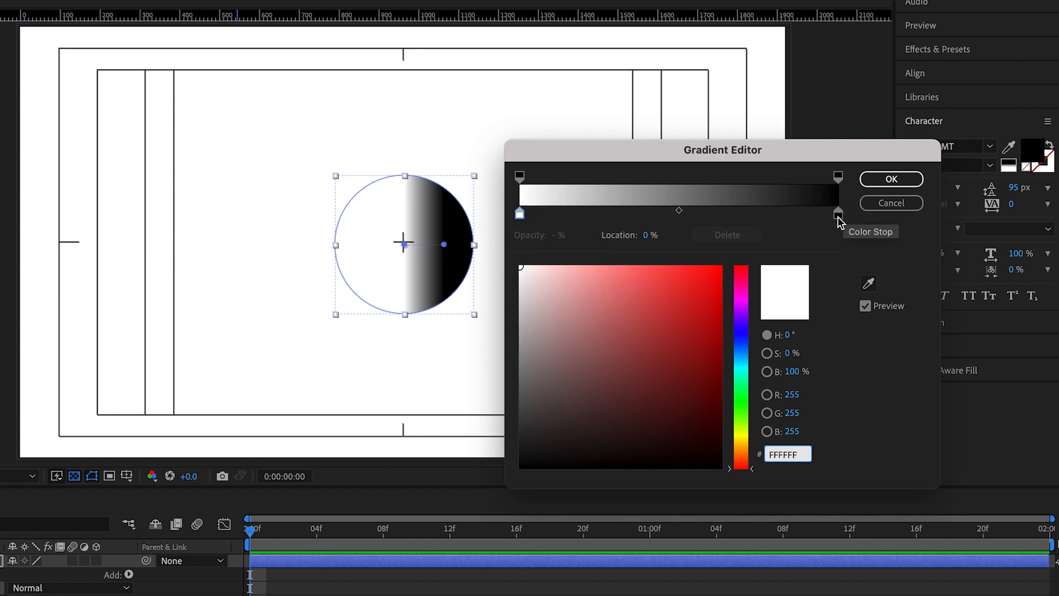
click(520, 215)
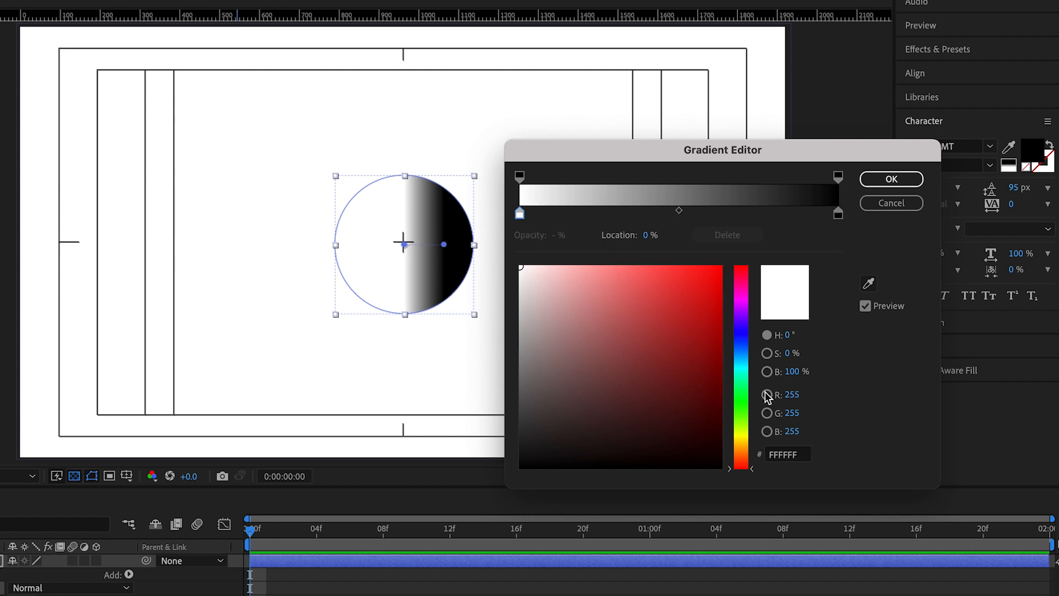
drag(754, 470, 760, 310)
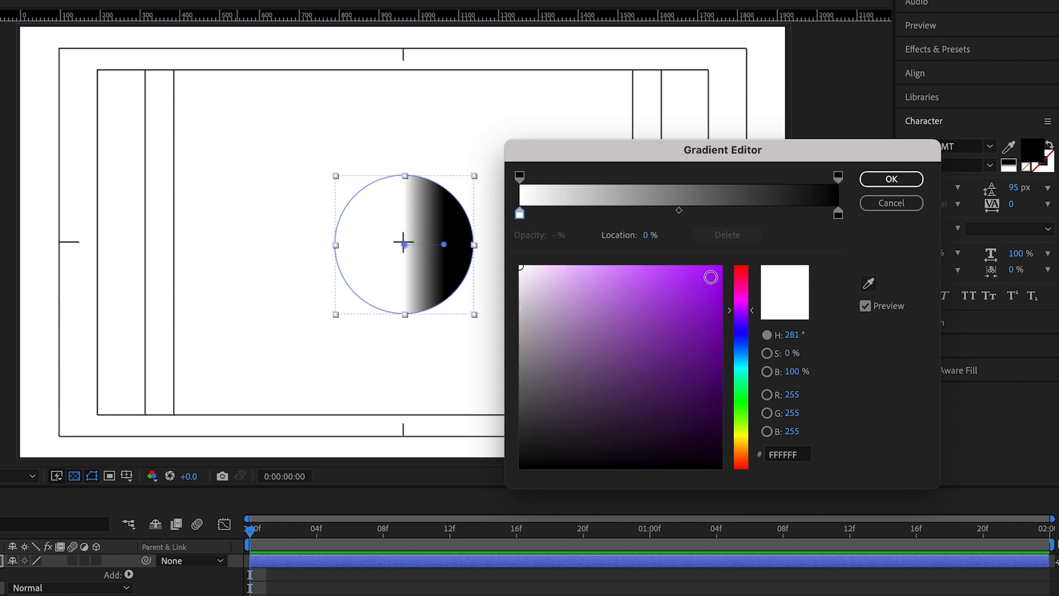
click(710, 277)
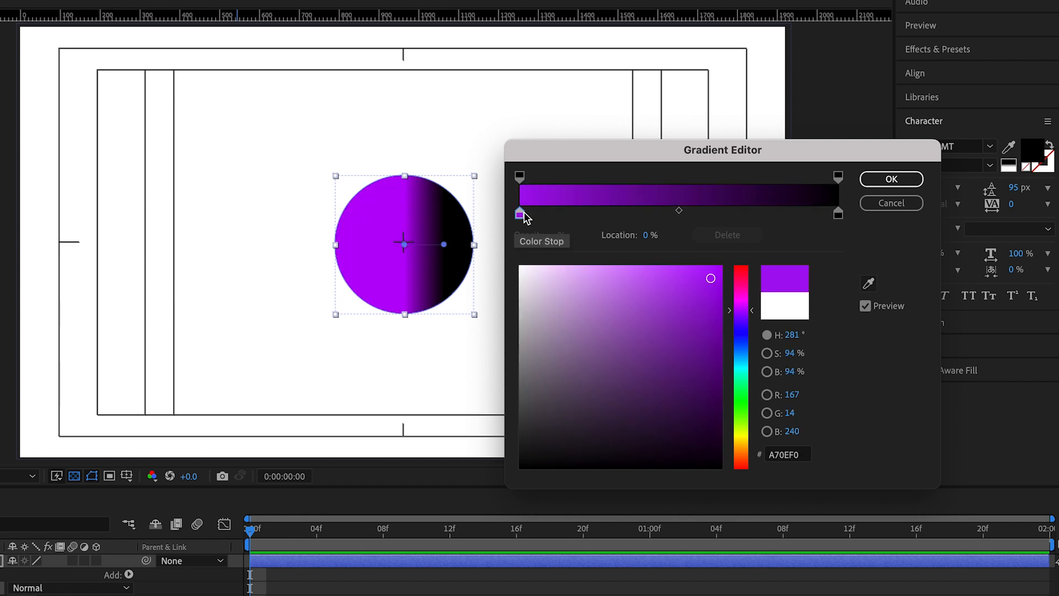
Set the gradient's end colour stop to dark purple 5409A7 and apply the colours
click(838, 214)
drag(742, 342, 751, 318)
click(706, 338)
click(711, 336)
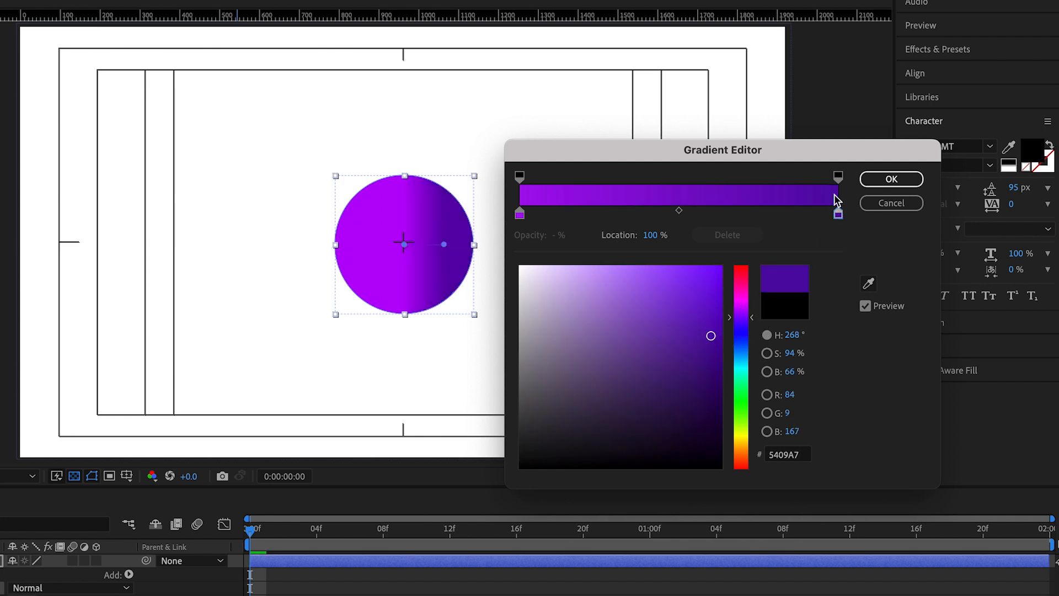
click(907, 184)
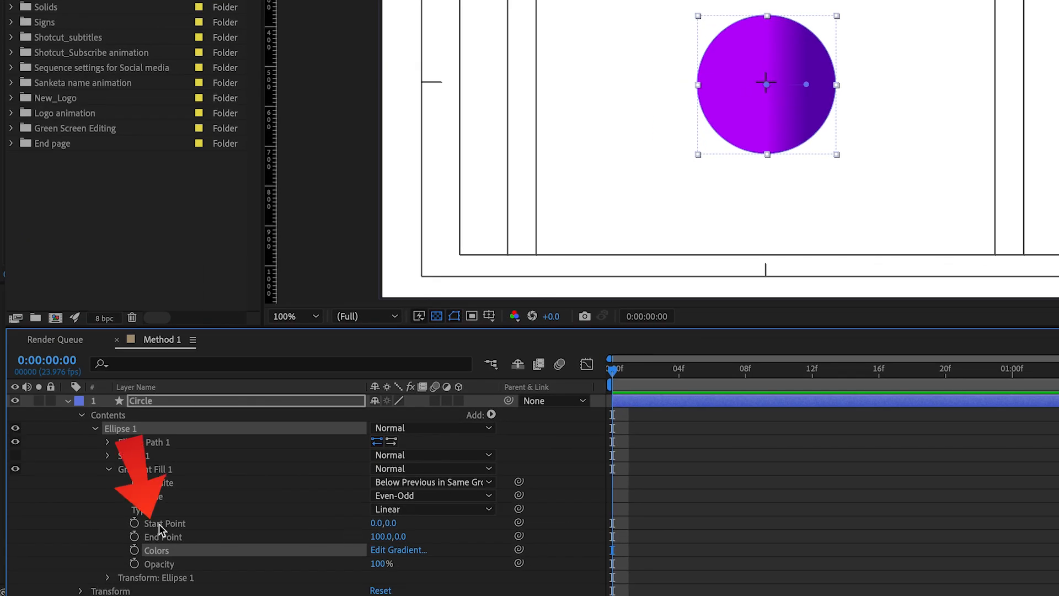
Angle the gradient downward across the circle with its start point at about -17.8, -135.9 and end point at about 83.5, 121.2
click(149, 523)
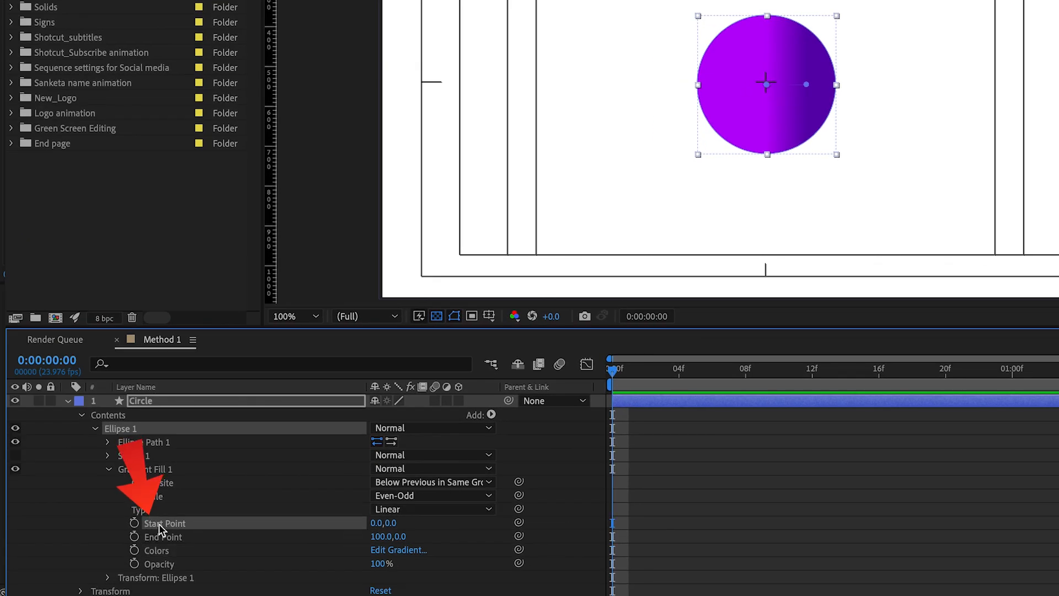
click(161, 537)
click(326, 518)
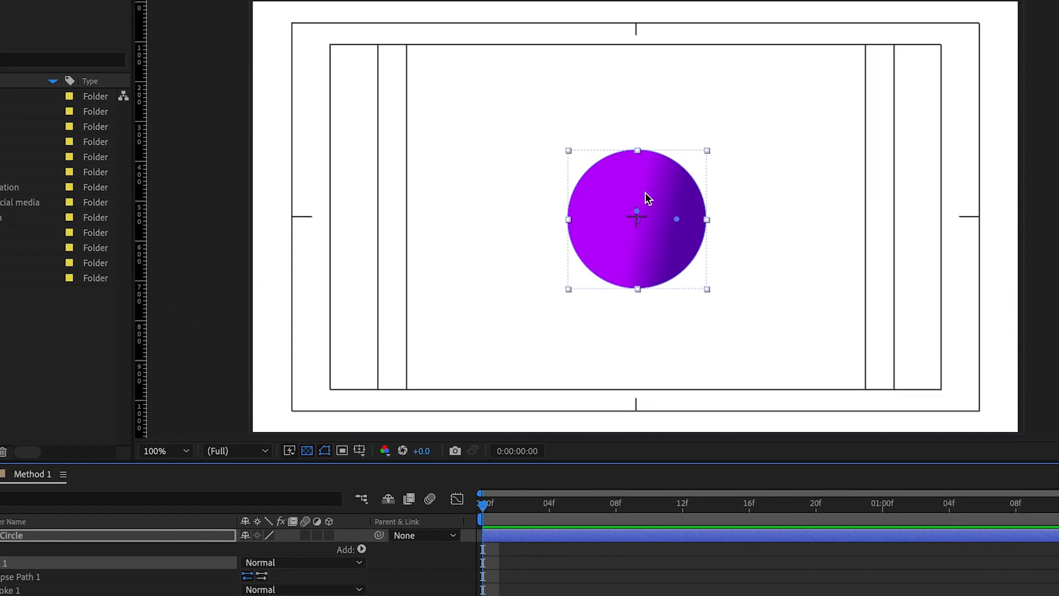
drag(636, 210, 642, 170)
drag(677, 219, 678, 260)
drag(643, 170, 630, 166)
click(827, 270)
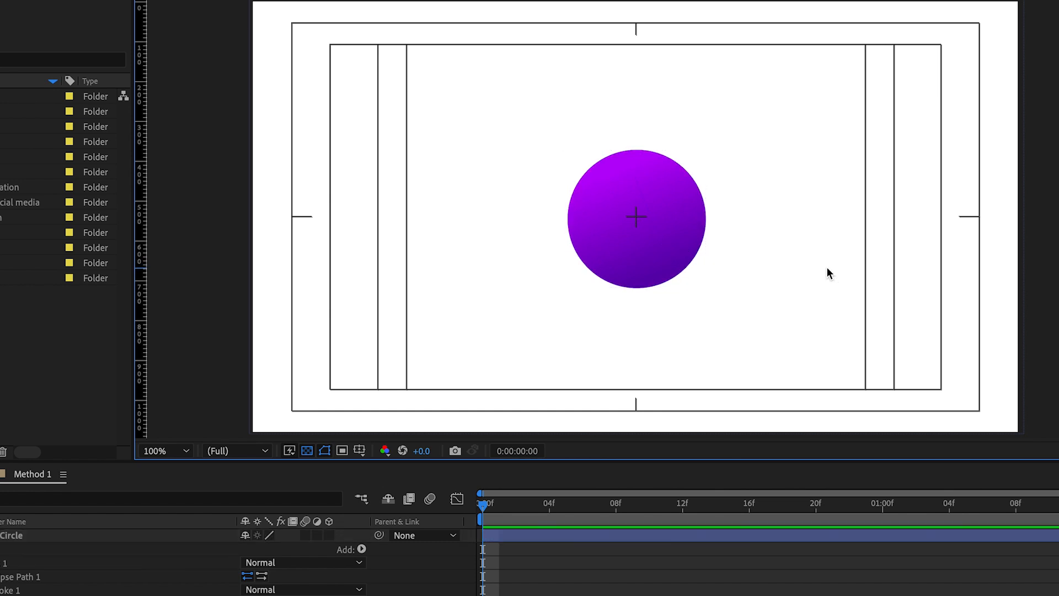
Switch the circle's gradient type to Radial and place its start point at about 16.4, -137.0 and end point at about 76.6, 50.3
click(627, 250)
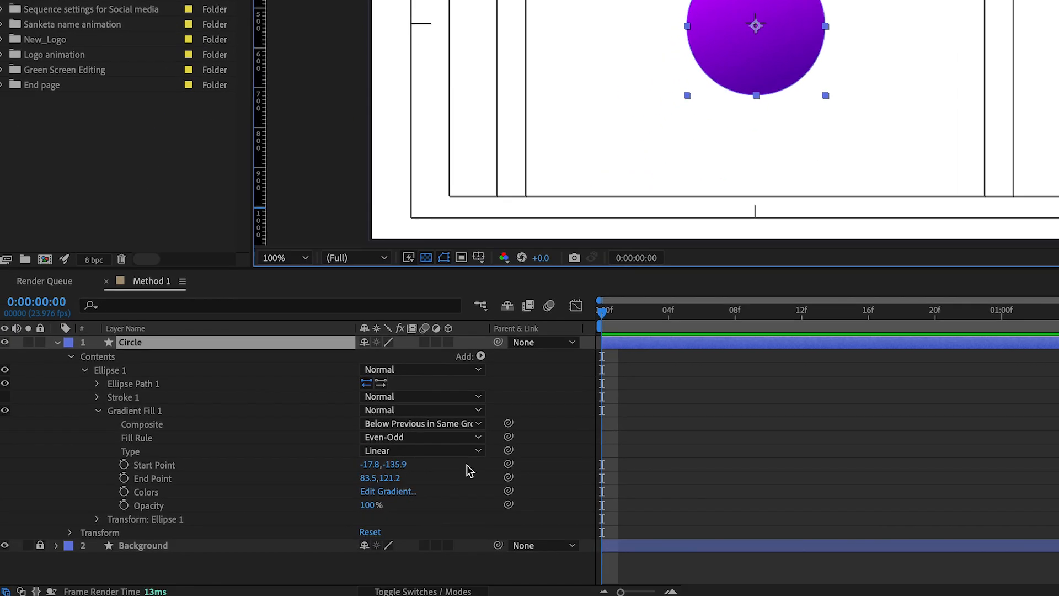
click(390, 450)
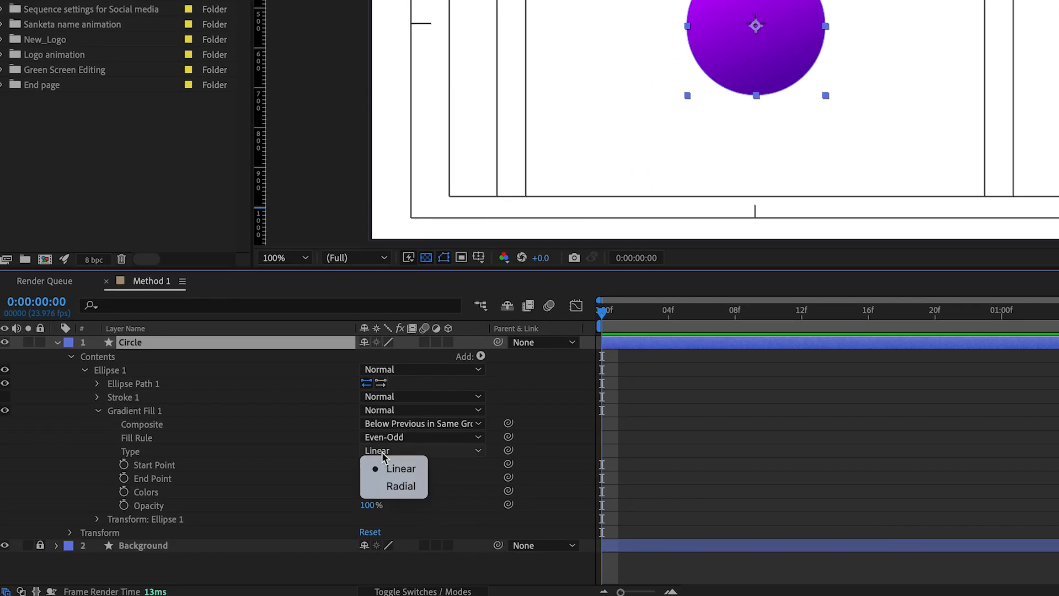
click(399, 486)
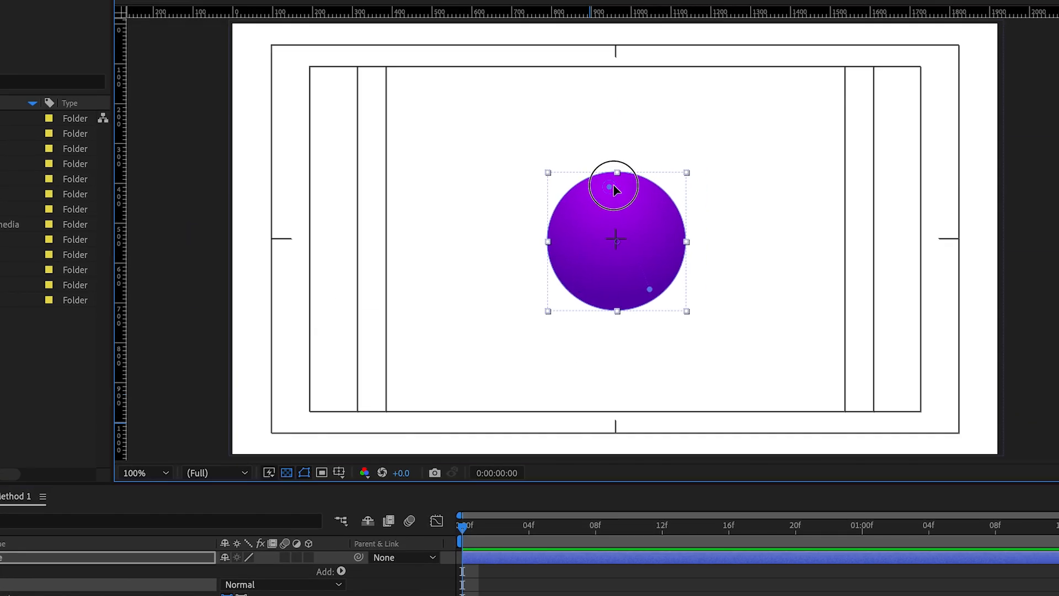
drag(650, 291, 637, 242)
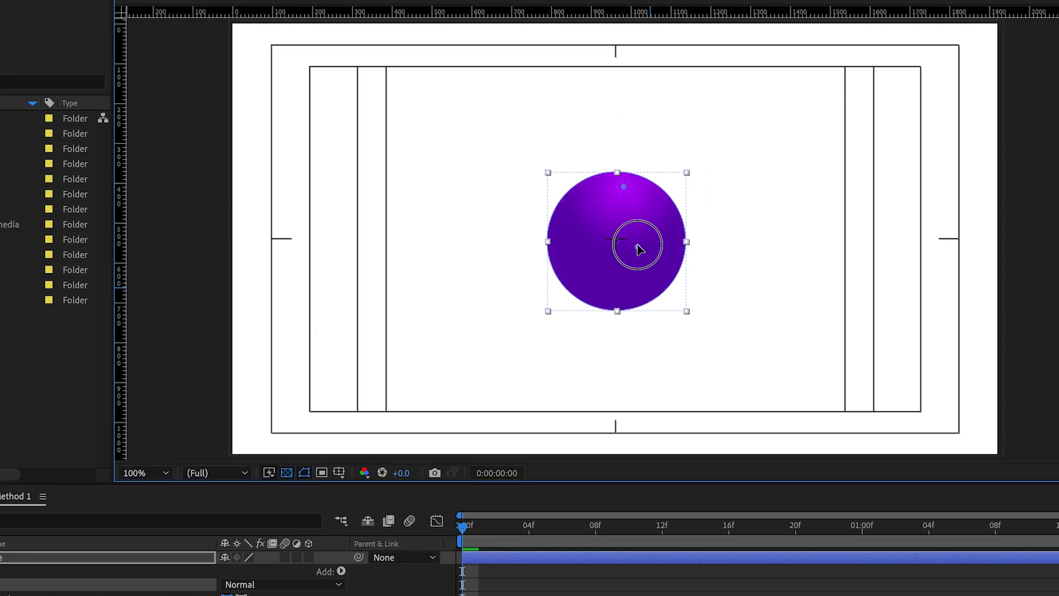
drag(609, 188, 622, 190)
drag(636, 241, 647, 261)
click(744, 267)
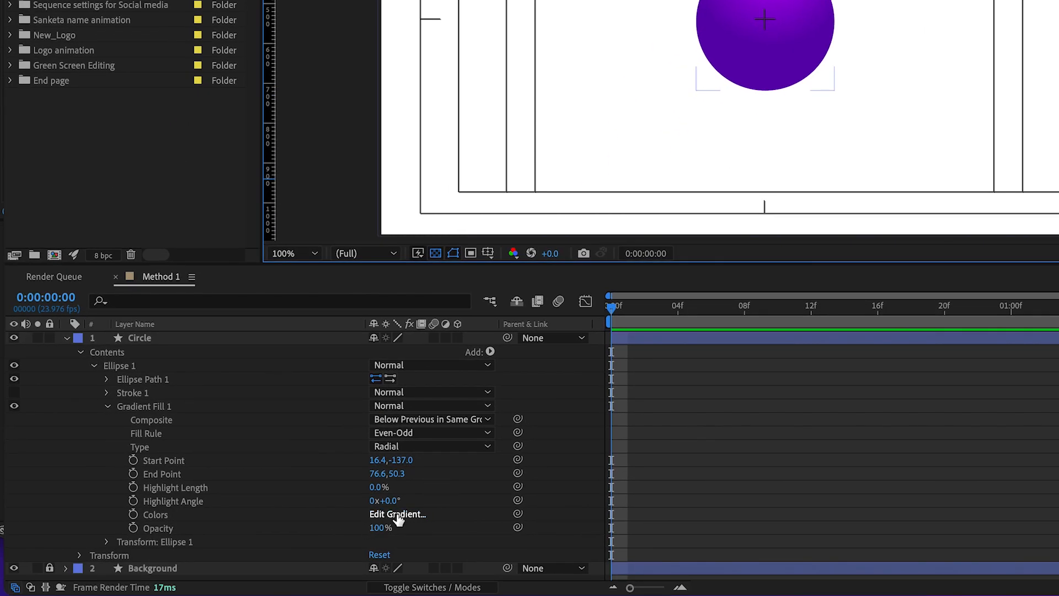
Add two intermediate colour stops to the circle's gradient and recolour the start stop pinkish magenta
click(397, 516)
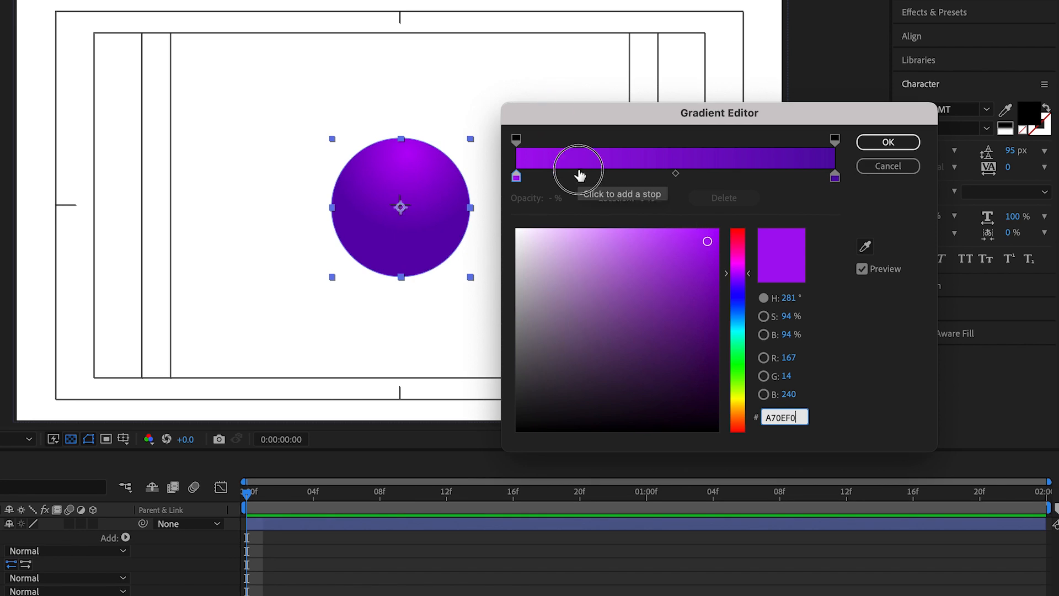
click(580, 175)
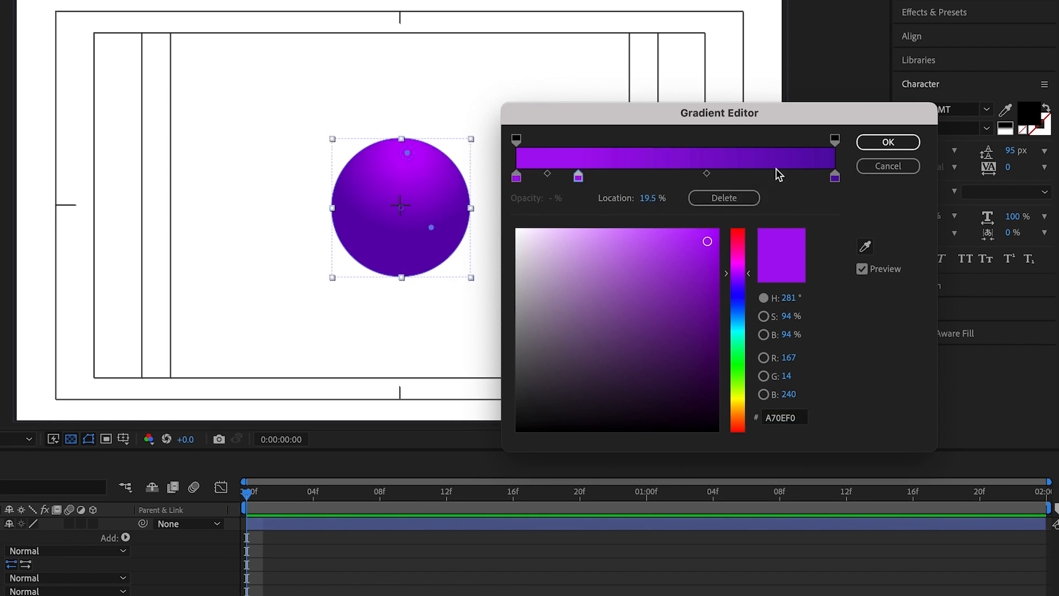
click(775, 176)
click(516, 177)
click(738, 268)
click(662, 237)
Recolour the second gradient stop to purple A932F2, the third to a slightly darker violet and the end stop to dark purple
click(578, 176)
drag(749, 270, 746, 276)
click(675, 239)
drag(774, 177, 739, 177)
click(683, 255)
drag(748, 272, 746, 277)
click(835, 176)
click(693, 300)
Move the second colour stop to a location of 25.1 %, shift the third stop closer to it, and apply the gradient
drag(579, 176, 594, 175)
drag(739, 176, 715, 176)
drag(595, 176, 596, 176)
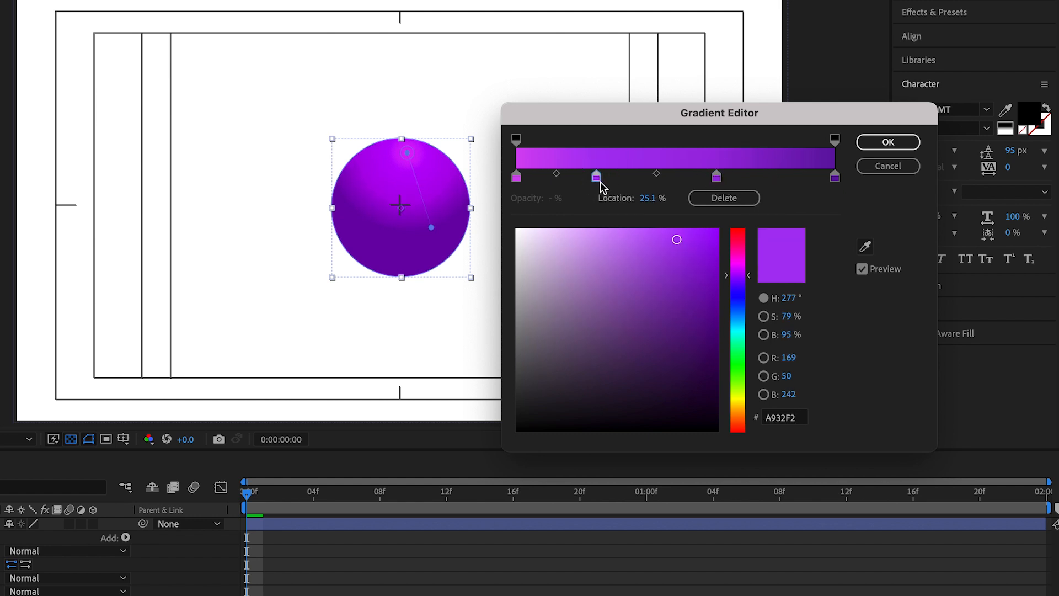
click(884, 145)
Reposition the radial gradient's start point near the circle's upper edge and its end point near the lower right edge, then deselect the circle
drag(431, 226, 422, 258)
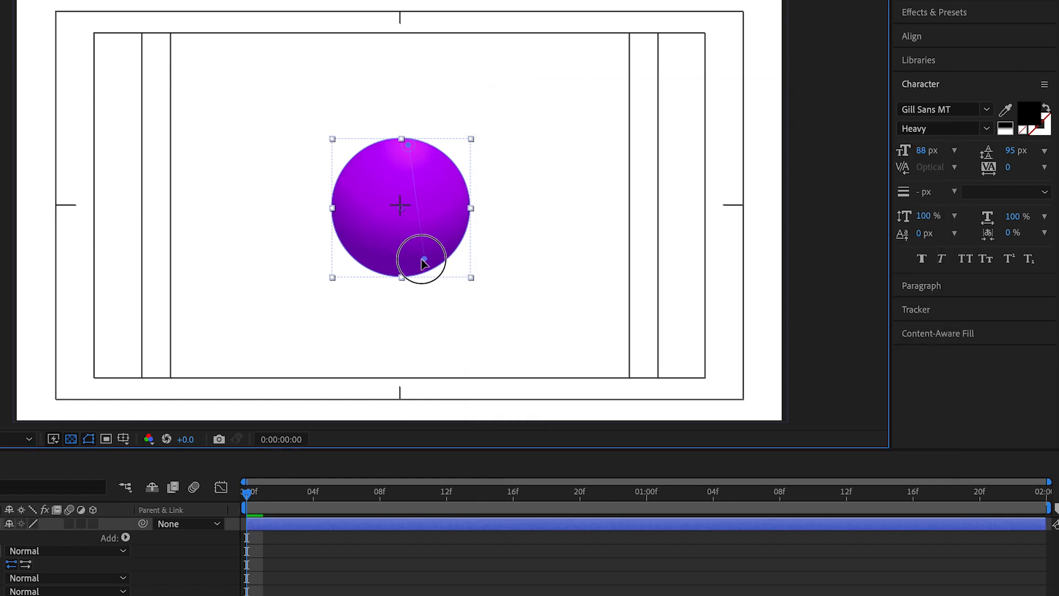
mouse_move(407, 153)
mouse_down()
mouse_move(373, 156)
mouse_move(413, 144)
mouse_up()
drag(422, 256, 410, 263)
drag(409, 144, 382, 139)
mouse_move(411, 266)
mouse_down()
mouse_move(421, 243)
mouse_move(425, 254)
mouse_up()
click(548, 262)
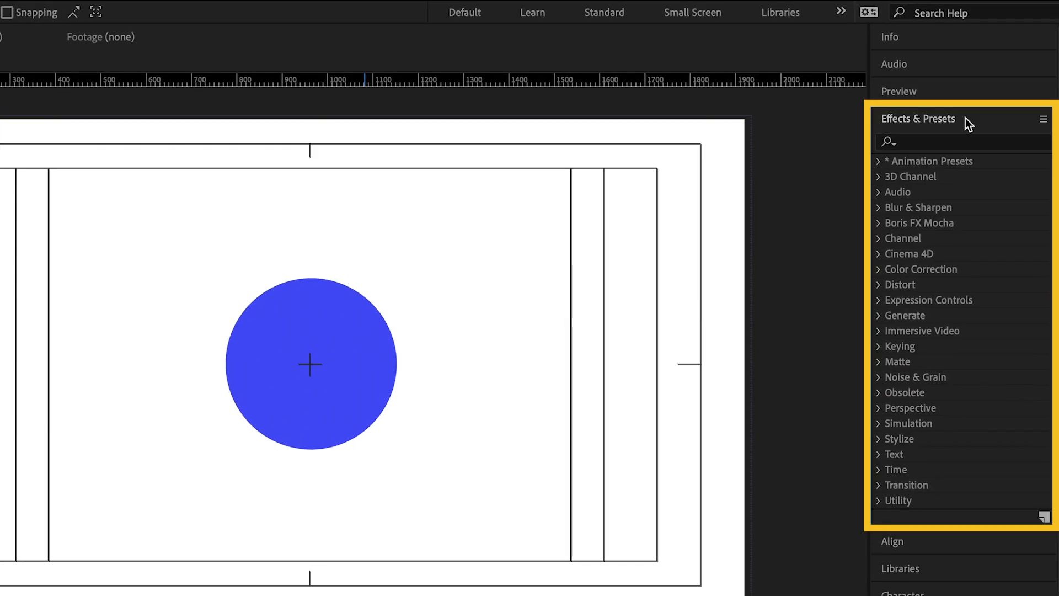
Search the effects for "Gradient" and apply 4-Color Gradient to the blue circle in the Method 2 composition
click(942, 142)
text(Gradient)
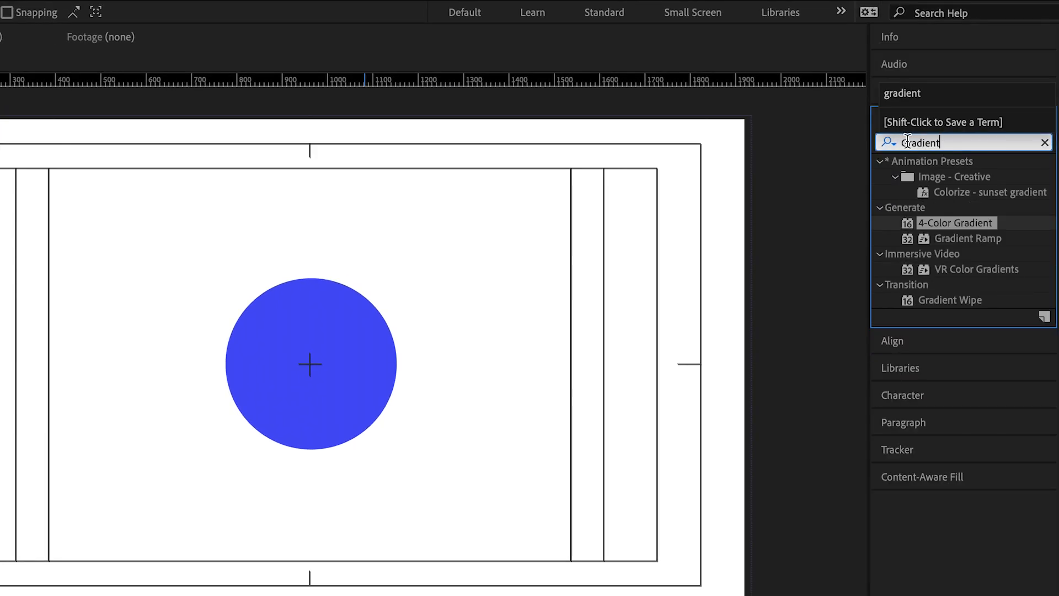
drag(933, 227, 317, 362)
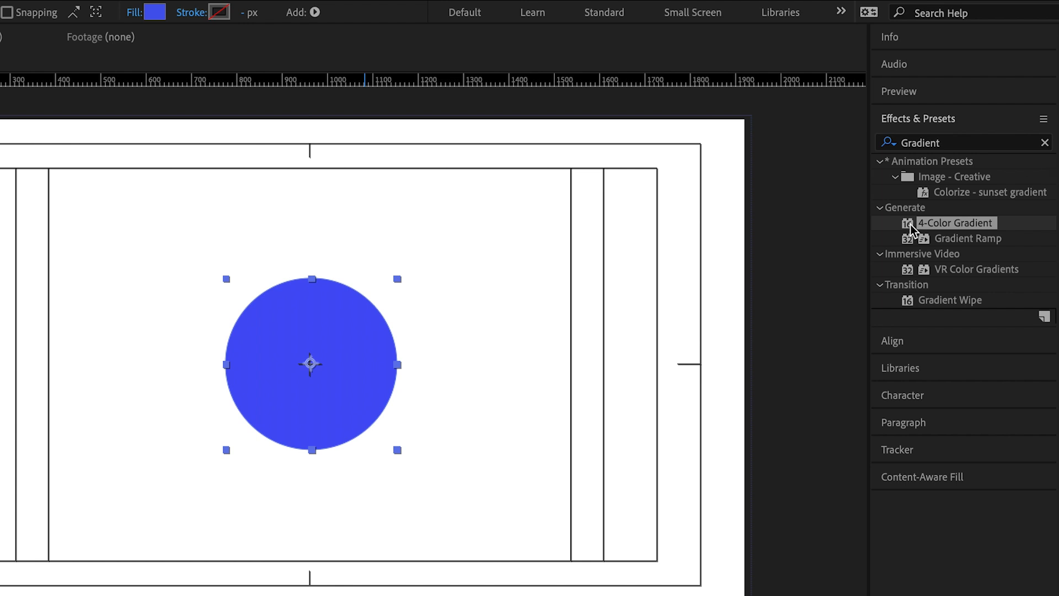
double_click(943, 225)
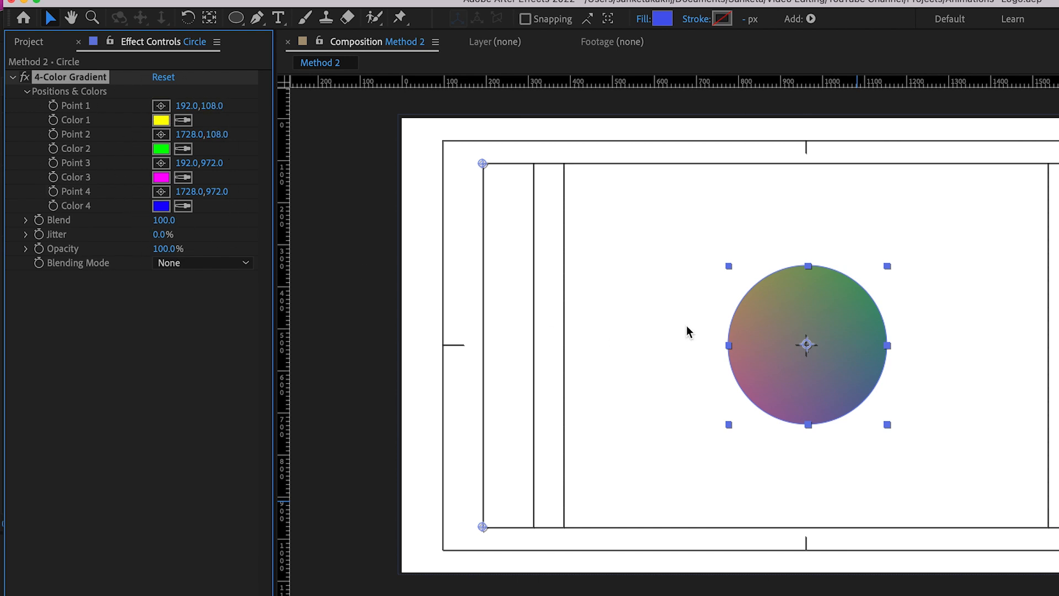
Set the 4-Color Gradient's Color 1 to yellow and Color 2 to golden yellow
click(163, 123)
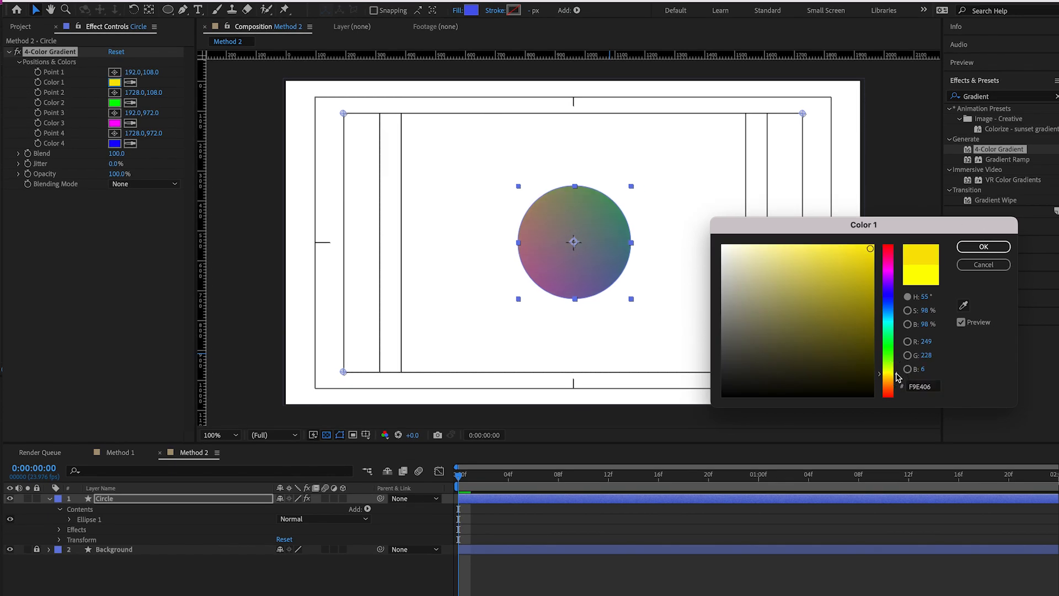
click(983, 247)
click(114, 102)
drag(898, 359, 905, 375)
click(864, 247)
click(894, 378)
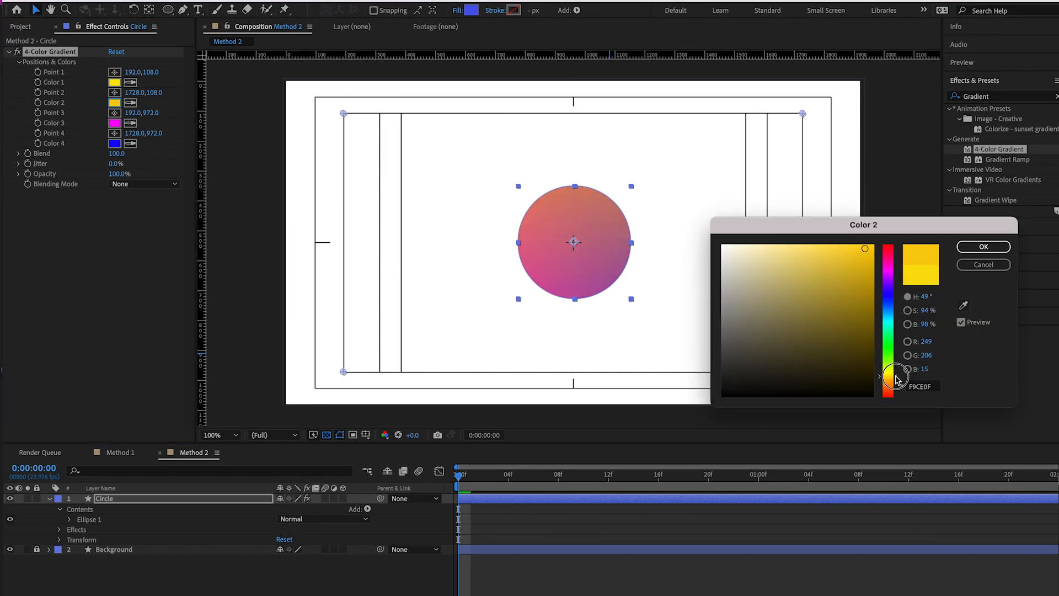
click(984, 247)
Set the 4-Color Gradient's Color 3 to orange and Color 4 to red-orange F3510E
click(115, 123)
drag(892, 375, 893, 395)
click(983, 247)
click(114, 144)
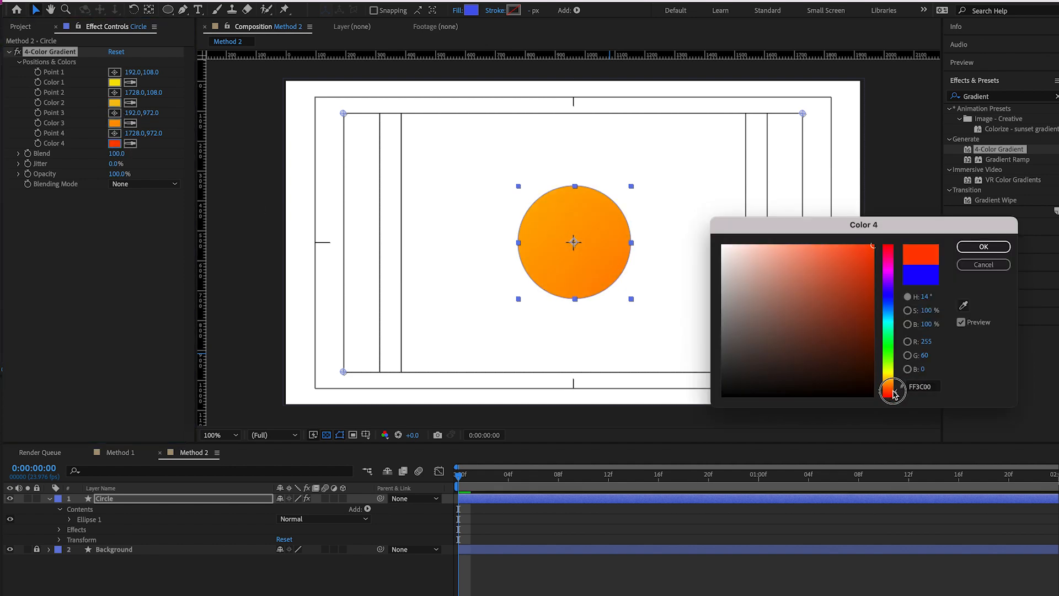
Accept the Color 4 choice and reposition the 4-Color Gradient's four points inside the circle, from Point 1 near its upper edge to Point 4 lowest
click(984, 246)
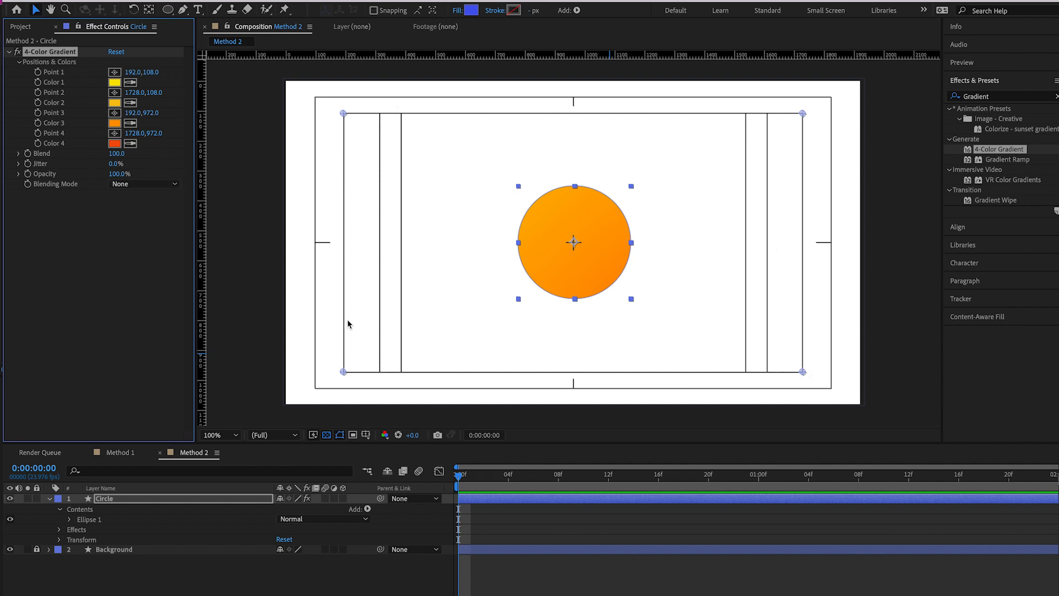
drag(344, 114, 570, 187)
drag(343, 371, 573, 220)
drag(802, 114, 575, 240)
drag(803, 372, 577, 265)
drag(570, 187, 569, 221)
drag(573, 241, 558, 231)
mouse_move(577, 267)
mouse_down()
mouse_move(566, 258)
mouse_move(580, 269)
mouse_up()
drag(560, 230, 569, 237)
Set the 4-Color Gradient's Color 3 to a deeper orange, fine-tune Point 3 to 968, 538 and Point 4 to 978, 616, and deselect the circle
click(114, 123)
drag(893, 380, 894, 385)
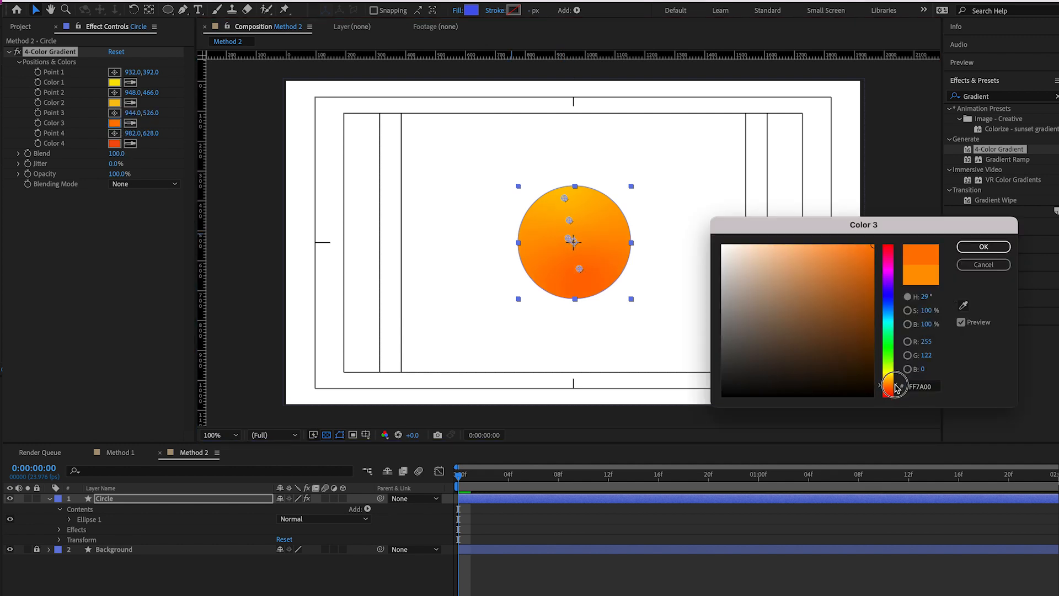
click(984, 247)
drag(569, 238, 583, 265)
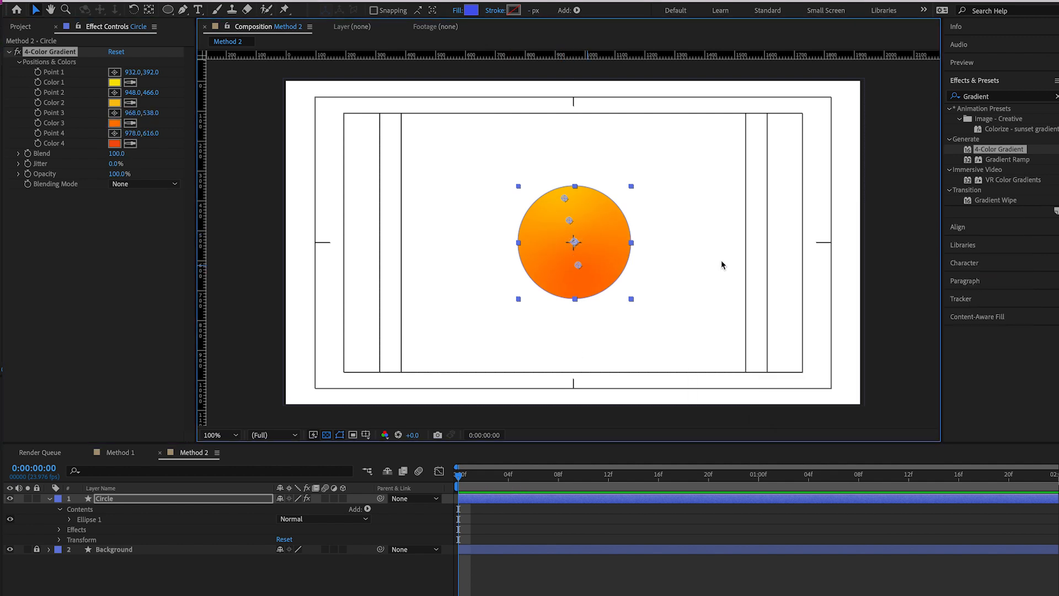
click(730, 283)
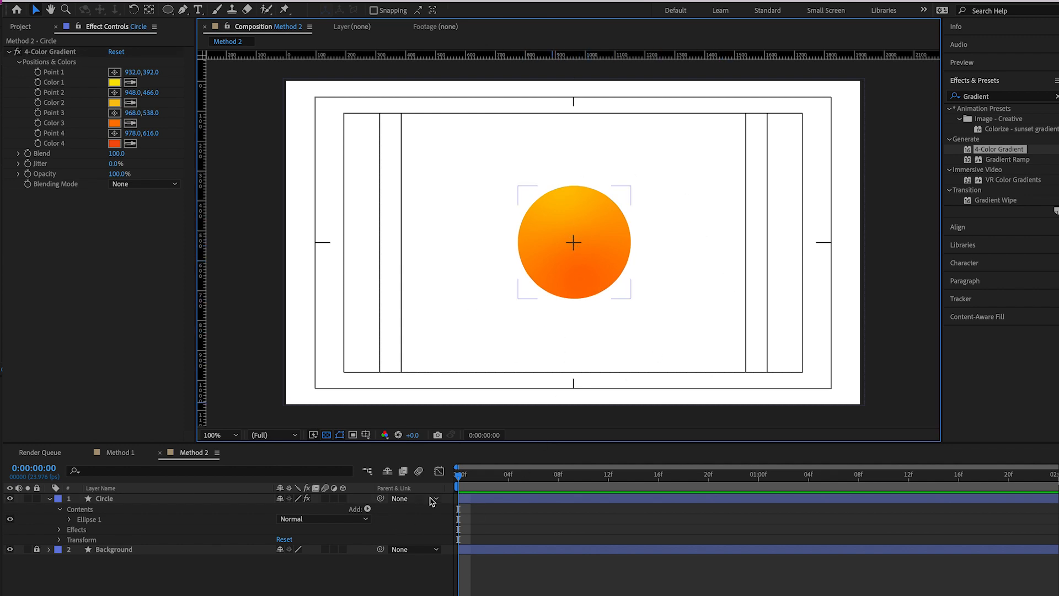
Move the gradient-filled circle slightly around the centre of the Method 2 composition, then deselect it
click(517, 499)
drag(601, 273, 610, 251)
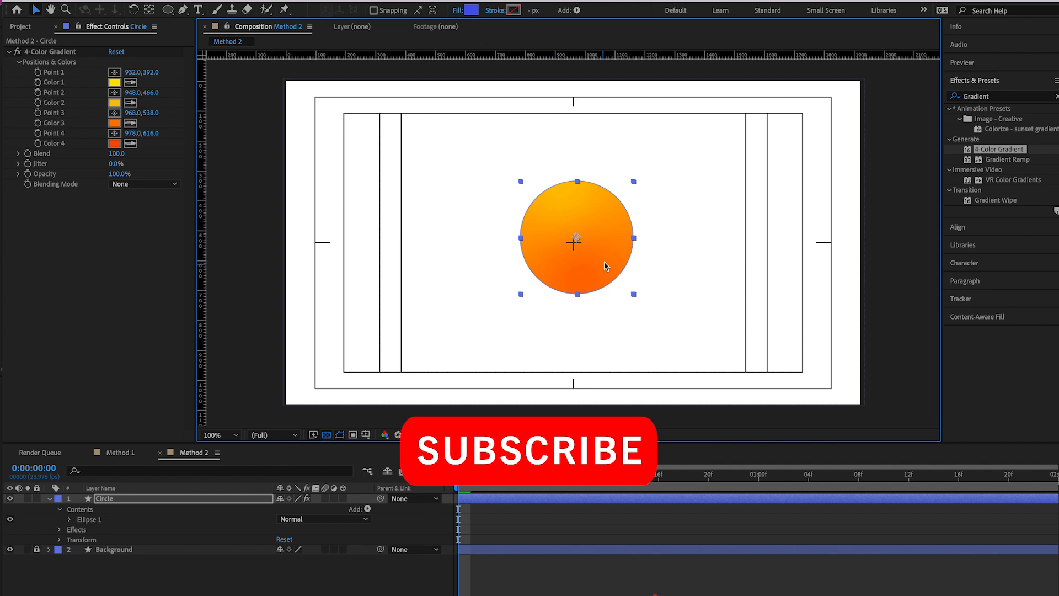
mouse_move(591, 272)
mouse_down()
mouse_move(584, 297)
mouse_move(591, 292)
mouse_up()
click(728, 262)
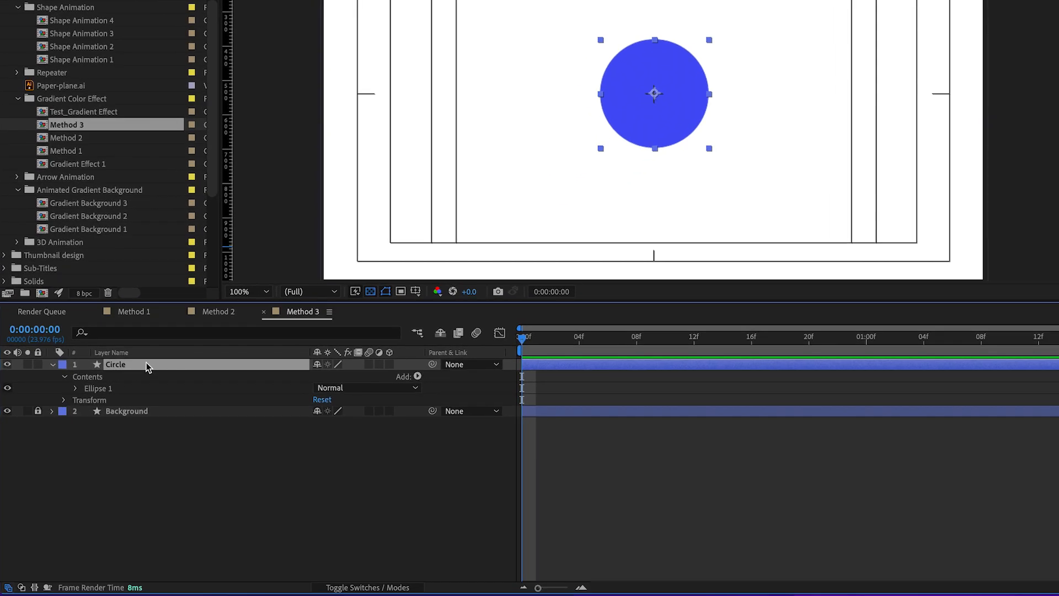
Add a Gradient Overlay layer style to the blue circle in the Method 3 composition and expand its settings
right_click(121, 365)
mouse_move(166, 373)
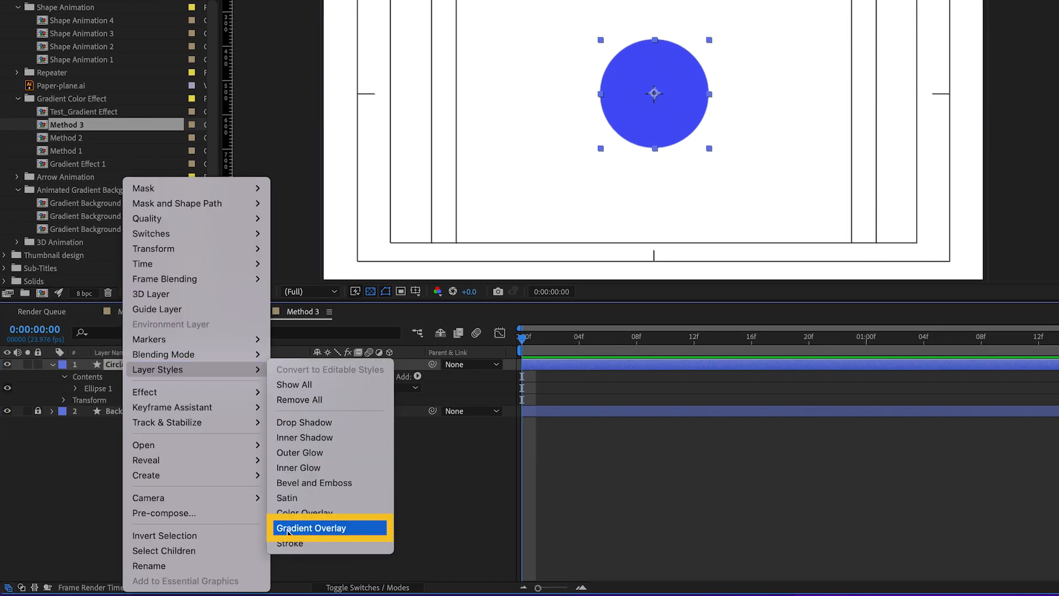
click(318, 529)
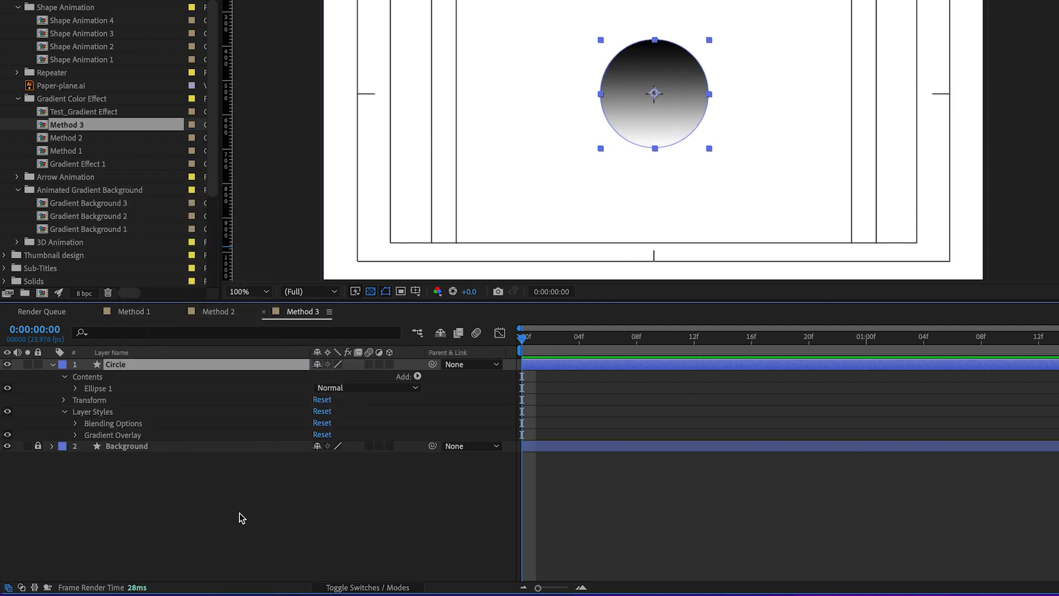
click(75, 435)
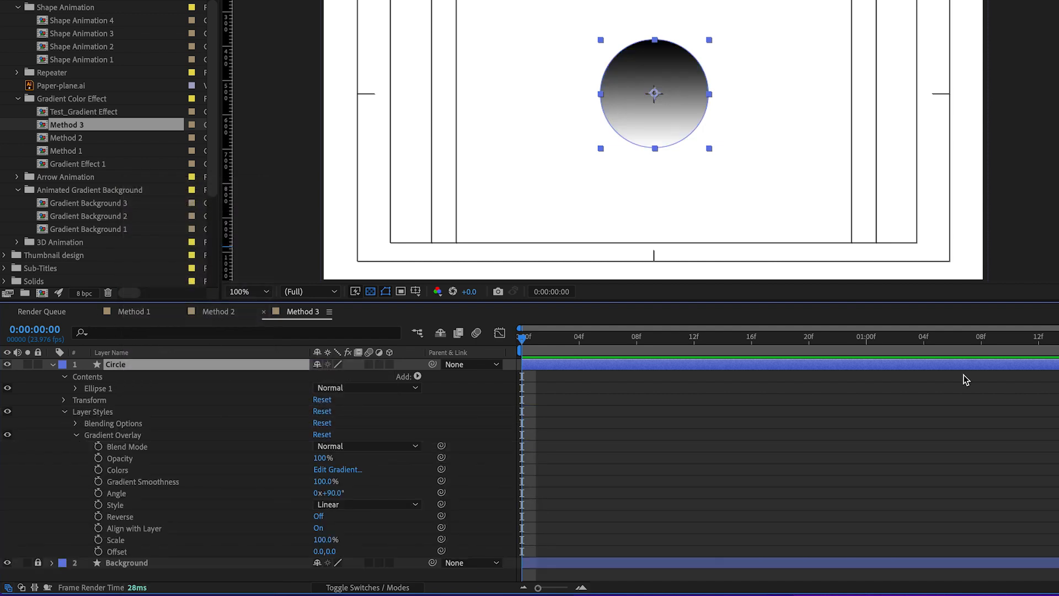
drag(716, 300, 719, 252)
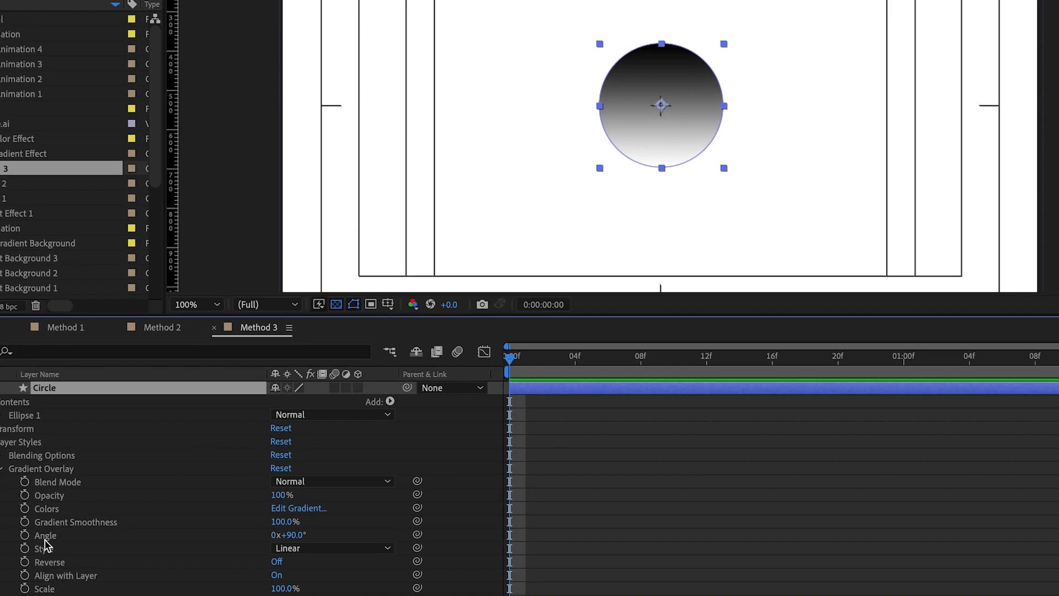
Set the Gradient Overlay's angle to -36° and its style to Reflected
click(117, 445)
mouse_move(300, 538)
mouse_down()
mouse_move(220, 541)
mouse_move(326, 529)
mouse_move(189, 534)
mouse_move(253, 534)
mouse_move(198, 543)
mouse_up()
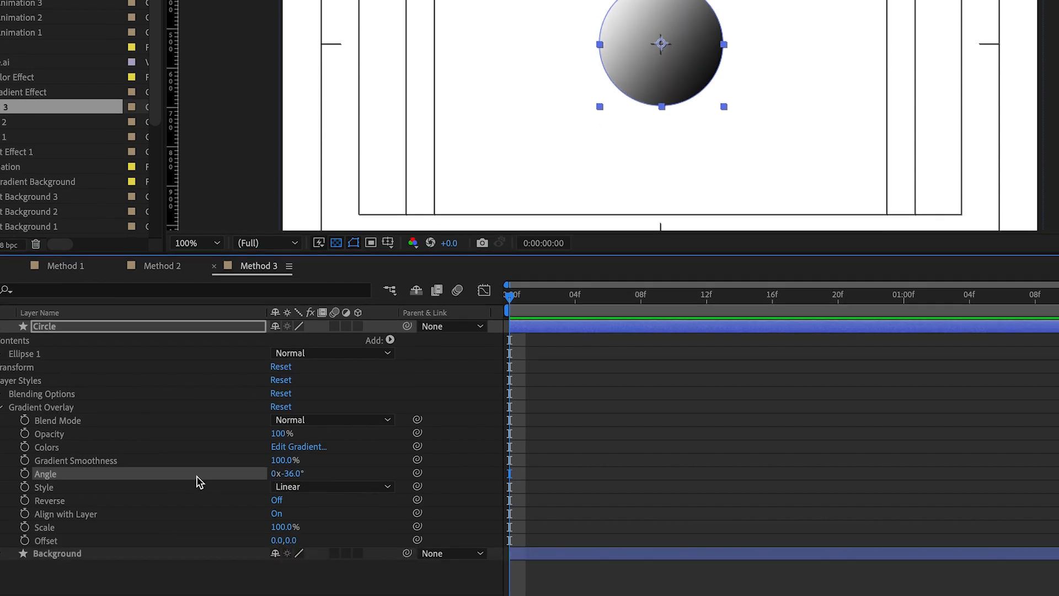
click(48, 452)
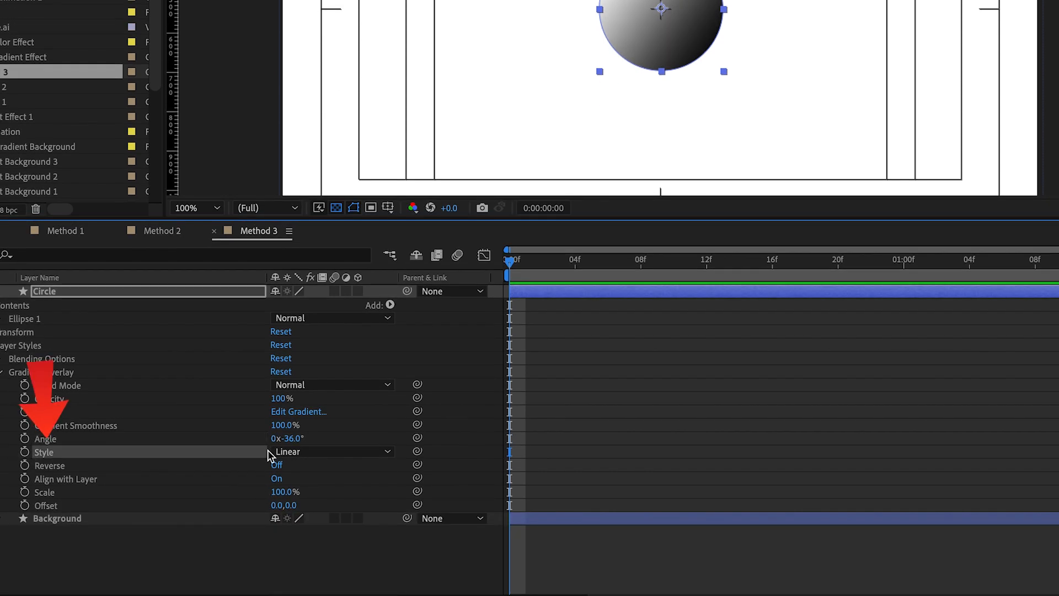
click(320, 455)
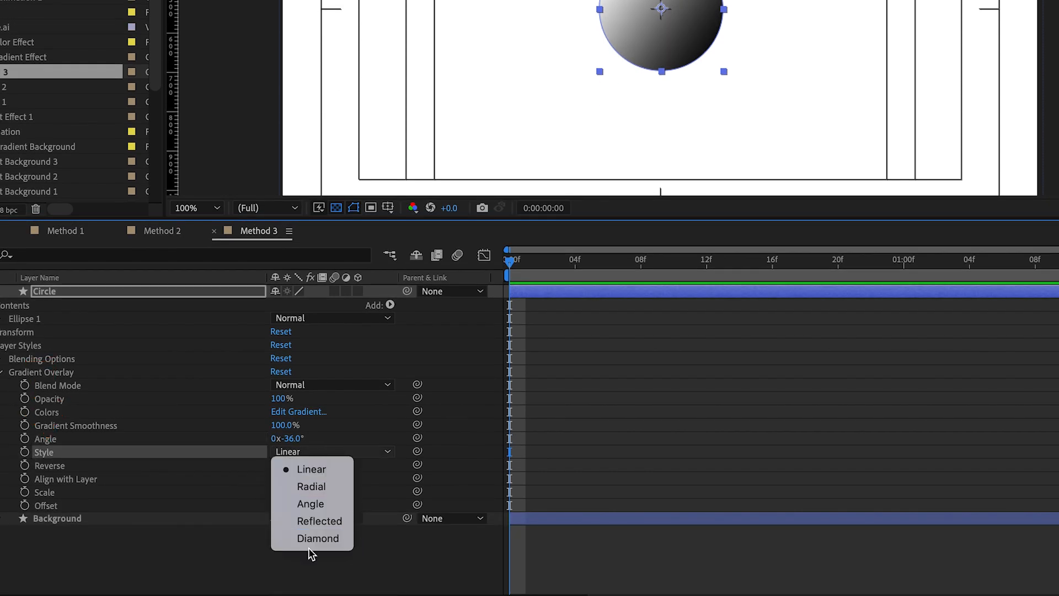
click(332, 521)
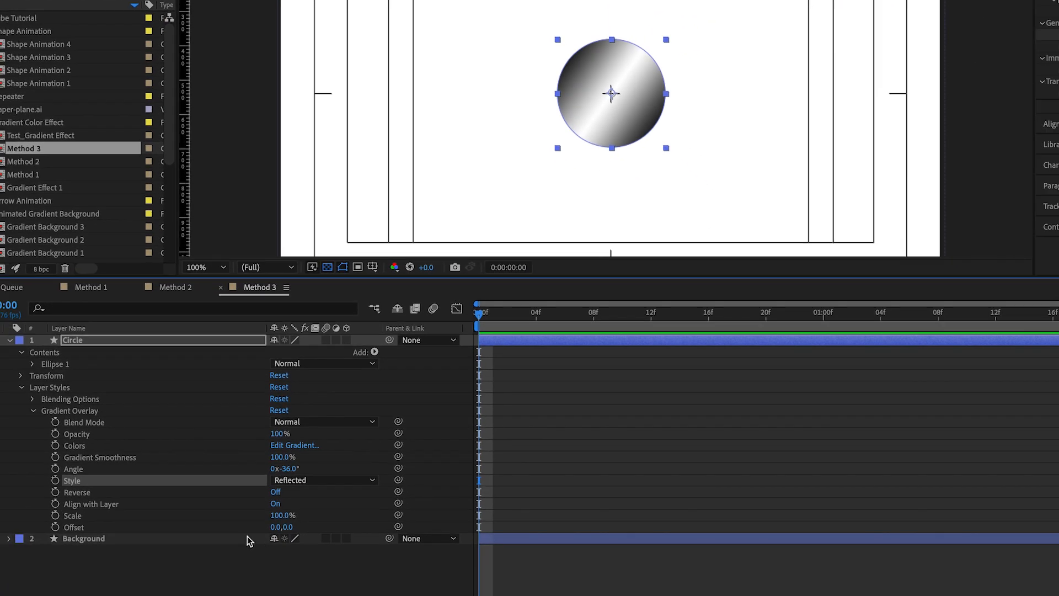
Set the Gradient Overlay's offset to 0.0, -4.6 and its angle to -116°
click(69, 527)
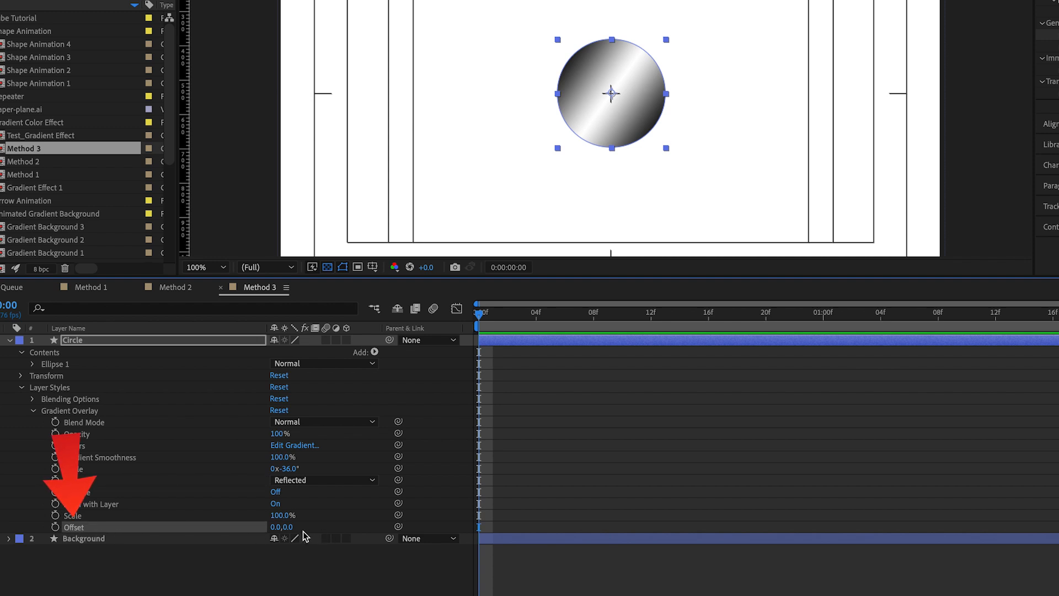
mouse_move(285, 530)
mouse_down()
mouse_move(378, 526)
mouse_move(220, 531)
mouse_move(423, 528)
mouse_move(166, 532)
mouse_move(270, 529)
mouse_up()
drag(271, 474, 284, 472)
drag(295, 525, 249, 527)
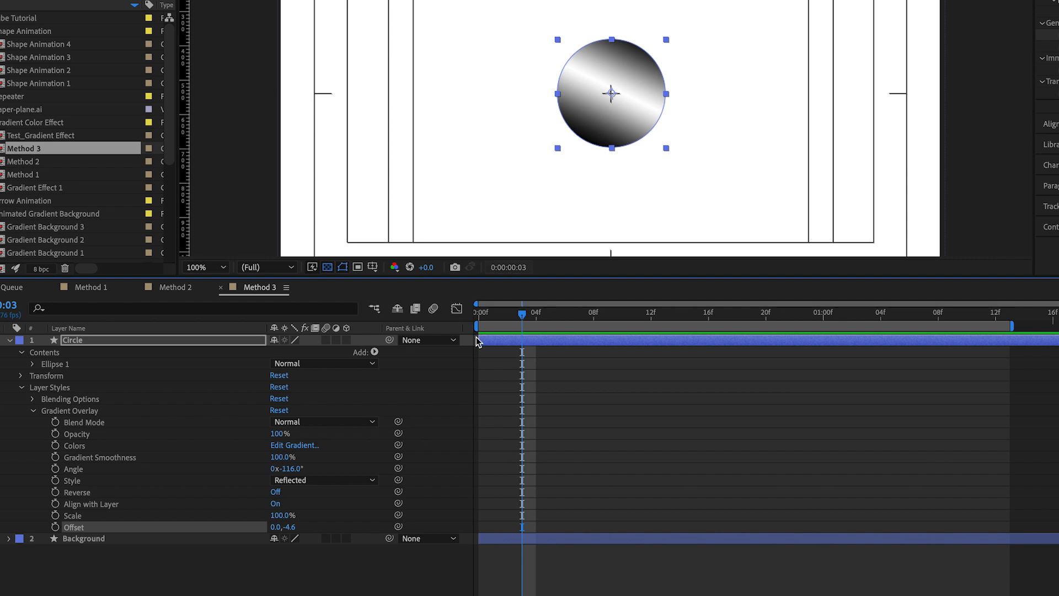
Change the Gradient Overlay's colours to cyan at the start and dark blue 073C7B at the end
click(87, 445)
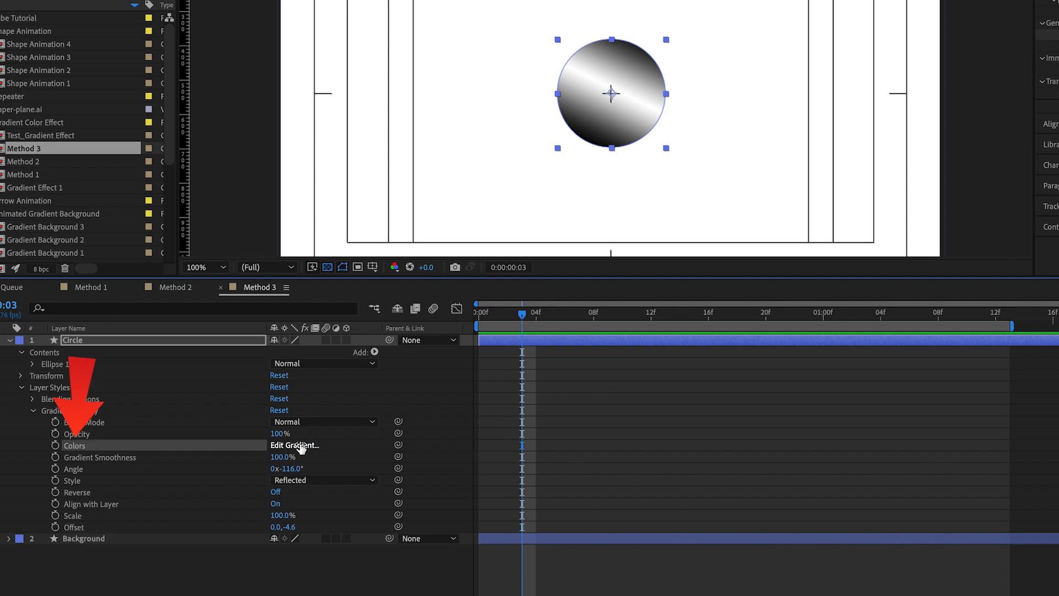
click(298, 445)
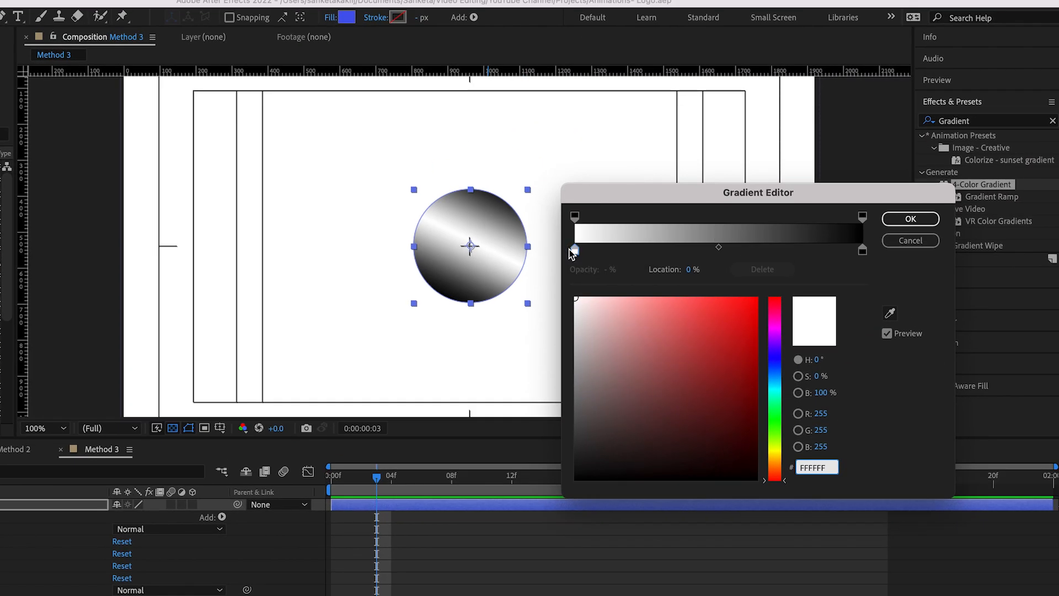
click(774, 386)
click(755, 301)
click(863, 252)
mouse_move(779, 365)
mouse_down()
mouse_move(783, 383)
mouse_move(780, 354)
mouse_move(784, 370)
mouse_up()
click(742, 362)
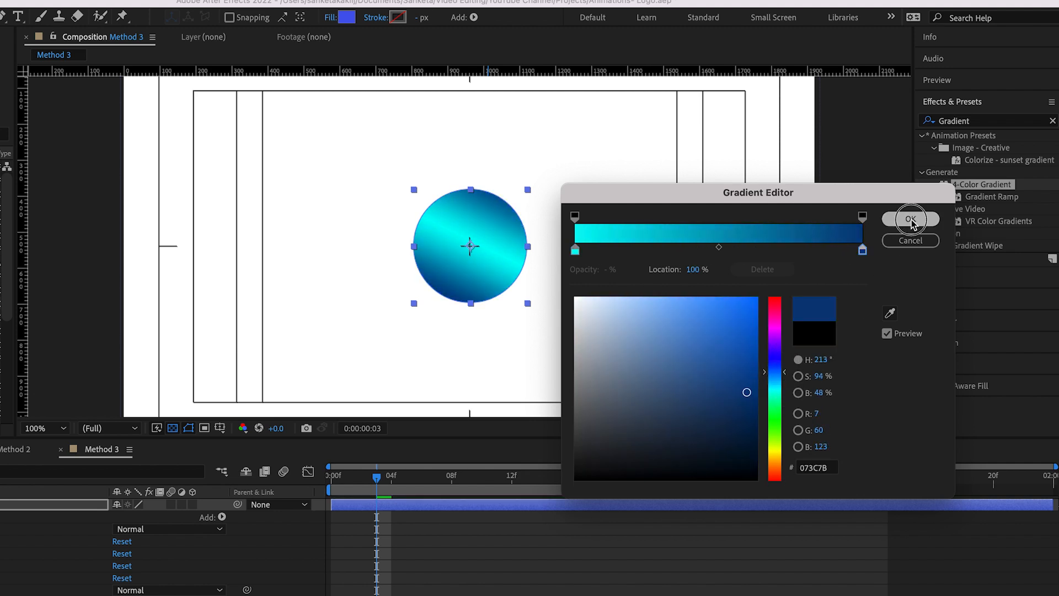
click(911, 221)
Set the Gradient Overlay's angle to 90° and its offset to 0.0, -41.1, and deselect the circle
drag(138, 595, 226, 595)
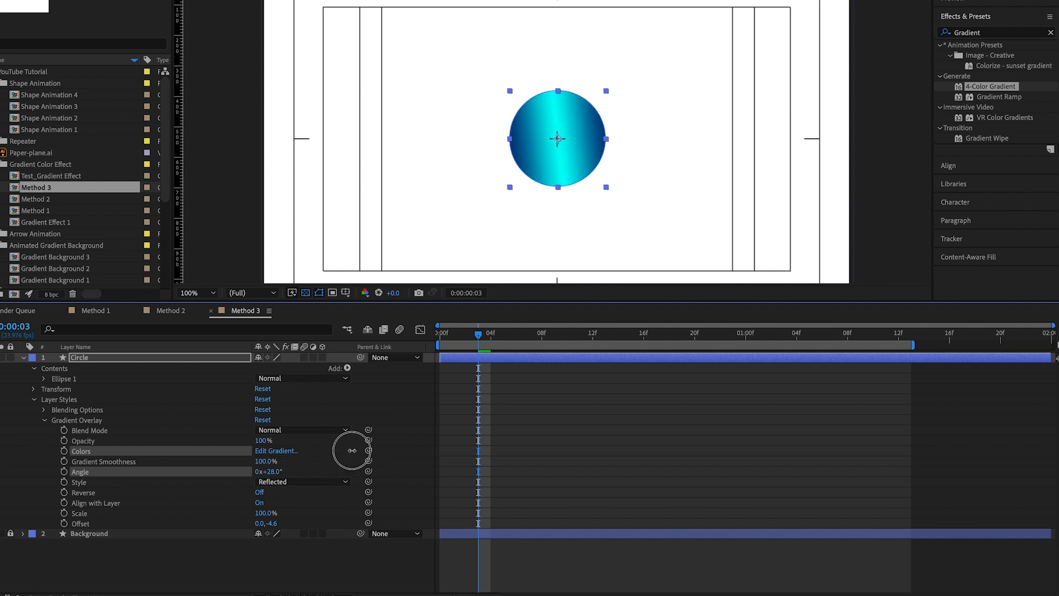
drag(351, 450, 268, 476)
drag(274, 523, 224, 535)
drag(269, 471, 268, 475)
mouse_move(270, 523)
mouse_down()
mouse_move(298, 522)
mouse_move(276, 528)
mouse_up()
click(710, 200)
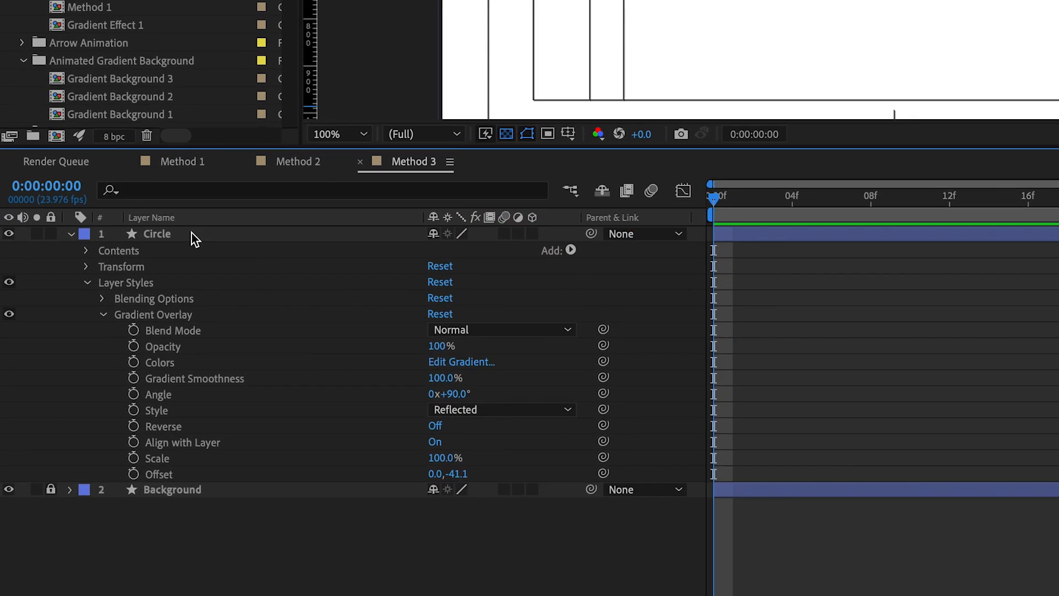
Add an Inner Shadow layer style to the circle, collapse the Gradient Overlay settings and expand those of the Inner Shadow
right_click(193, 234)
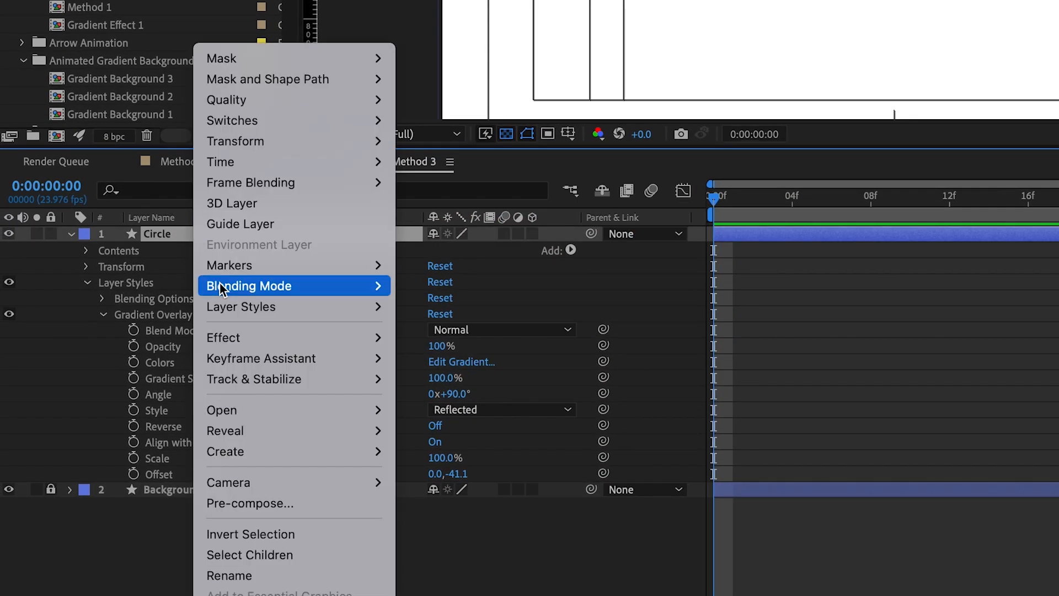
mouse_move(232, 312)
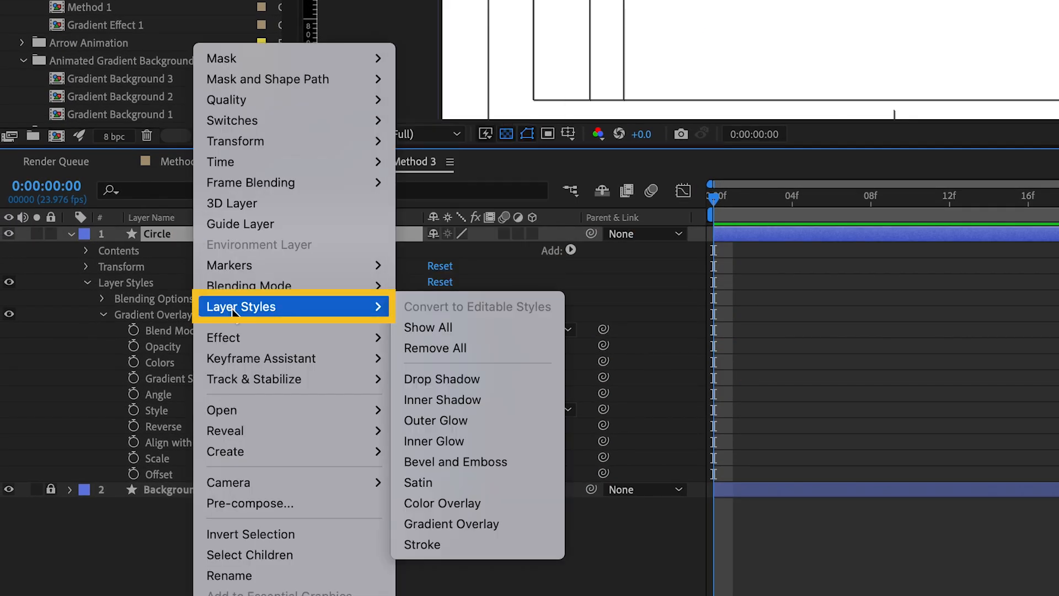
click(463, 400)
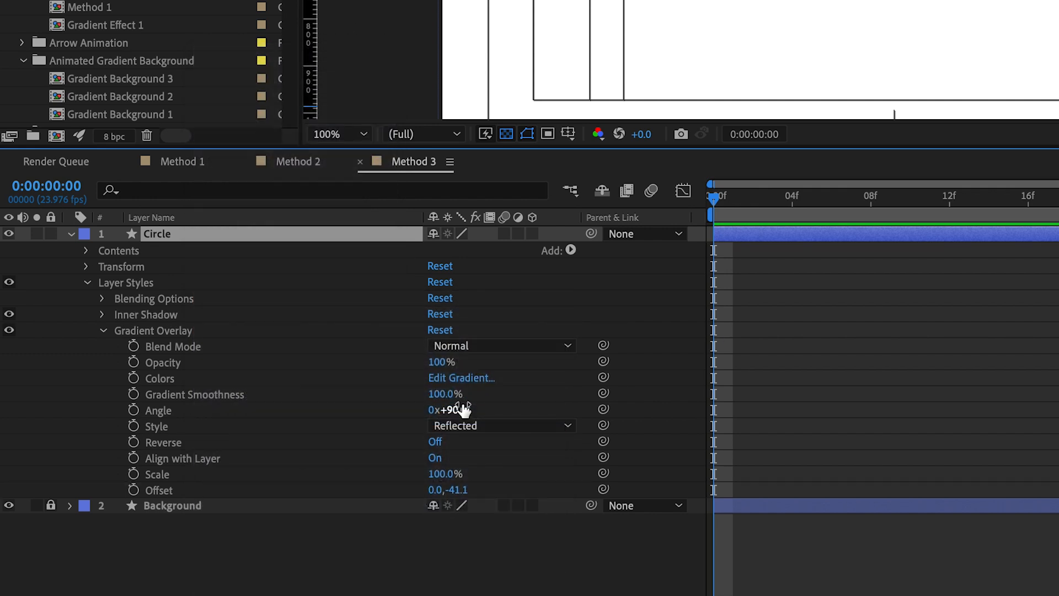
click(104, 330)
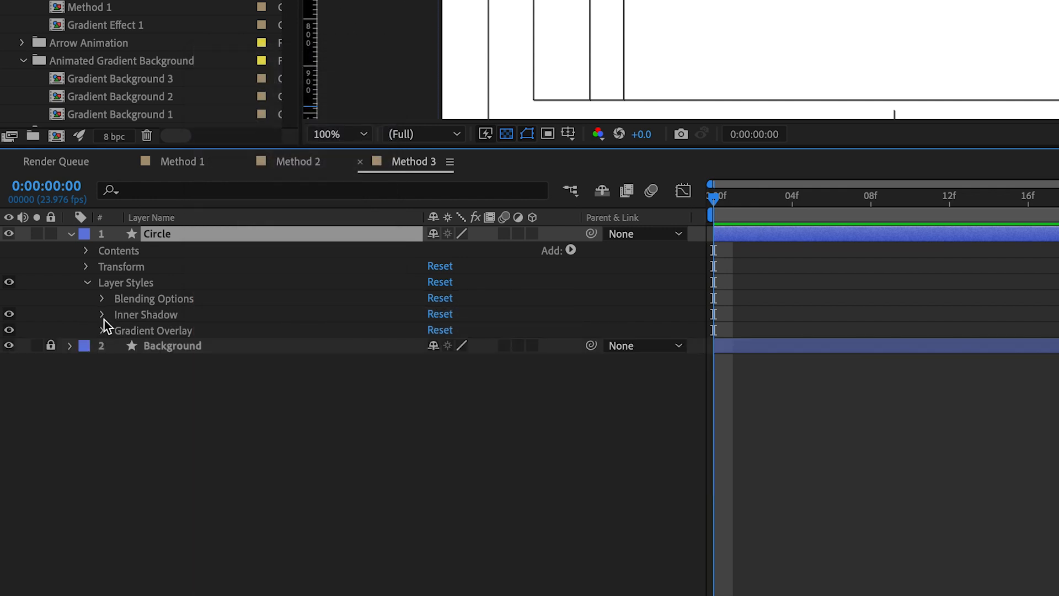
click(102, 314)
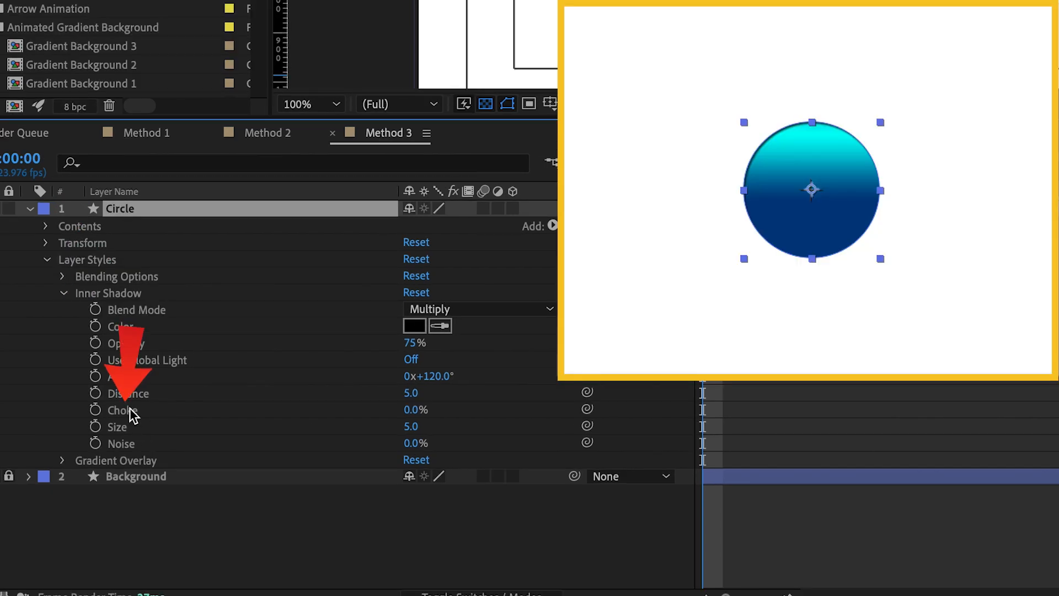
Set the Inner Shadow's choke to 20%, distance to 62 and angle to 287°
click(130, 410)
text(20)
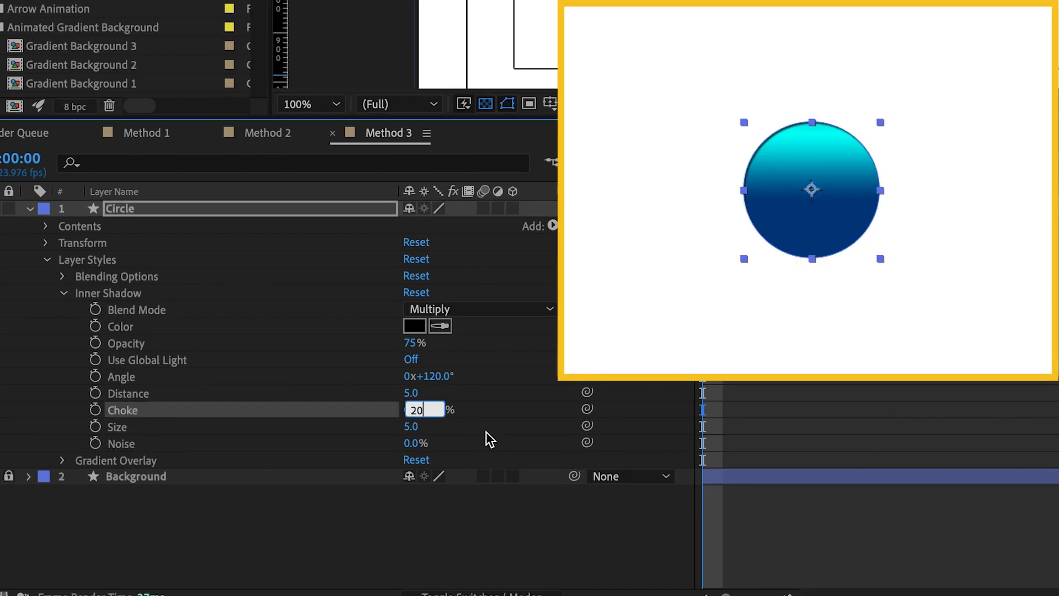
click(497, 430)
click(131, 395)
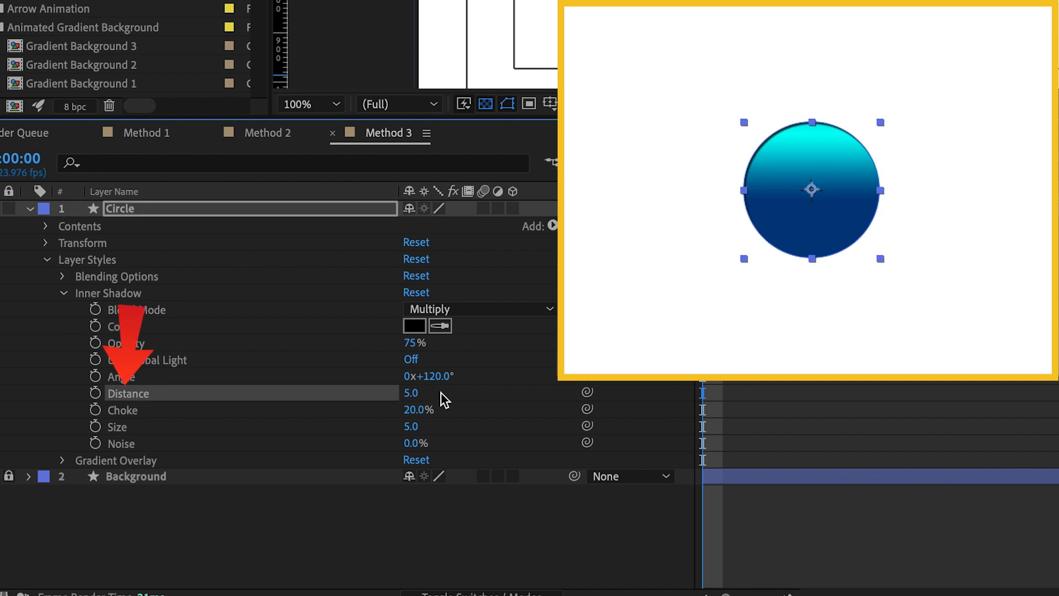
drag(406, 394, 468, 399)
drag(408, 380, 608, 387)
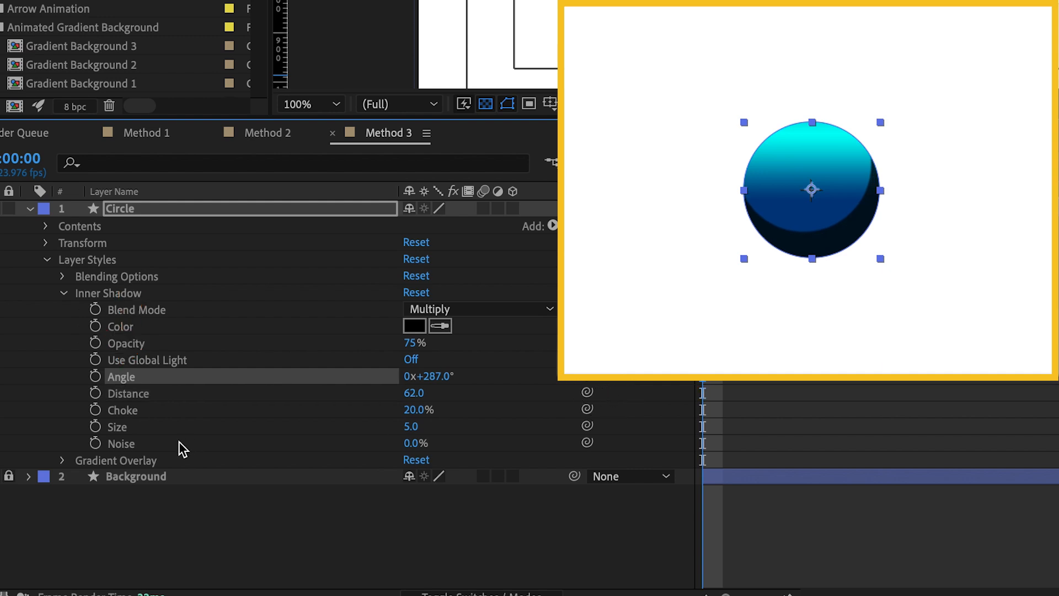
Set the Gradient Overlay's angle to 97°, and the Inner Shadow's angle to 289° and size to 97
click(63, 460)
mouse_move(438, 502)
mouse_down()
mouse_move(448, 499)
mouse_move(435, 503)
mouse_up()
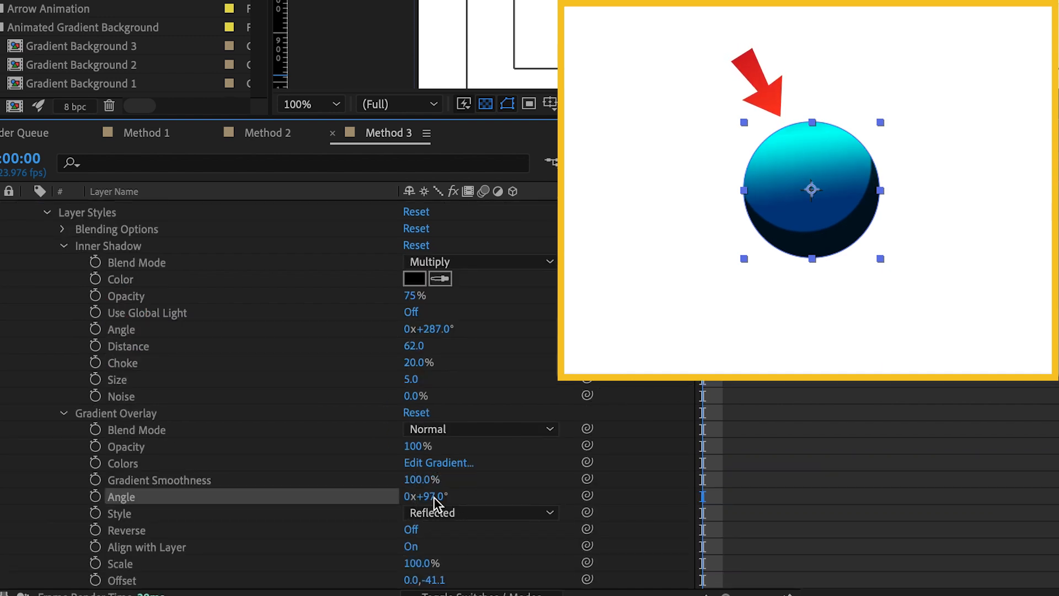
click(64, 413)
drag(443, 384, 442, 380)
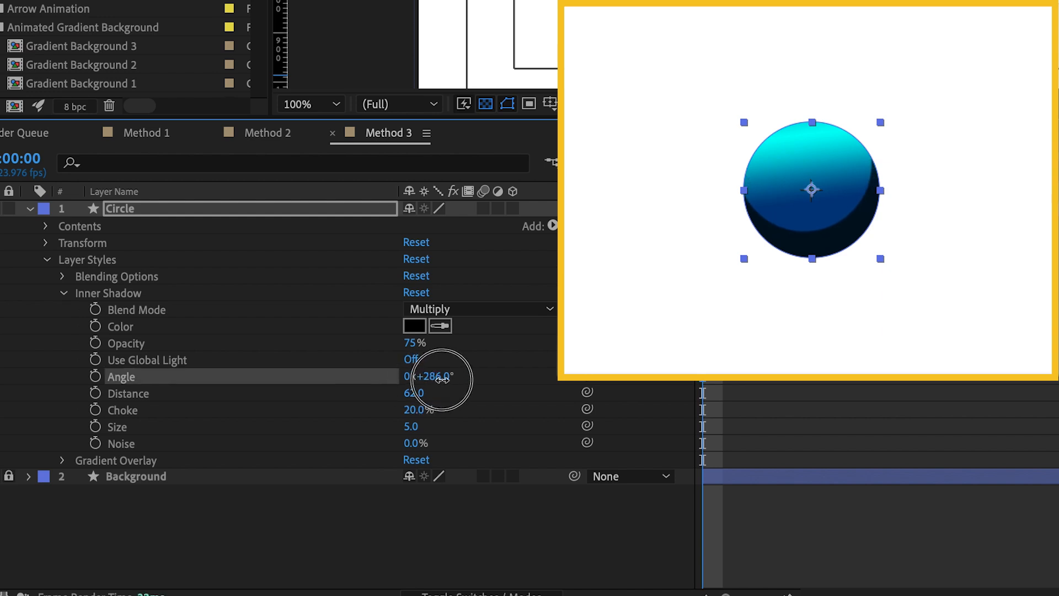
drag(414, 428, 501, 428)
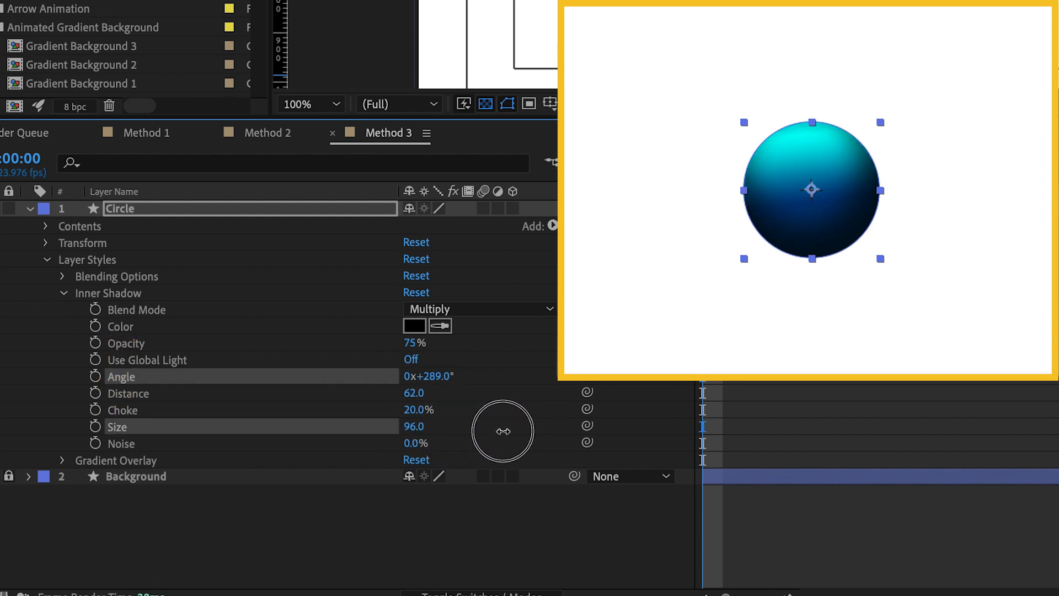
Change the Inner Shadow's colour from black to teal
click(161, 330)
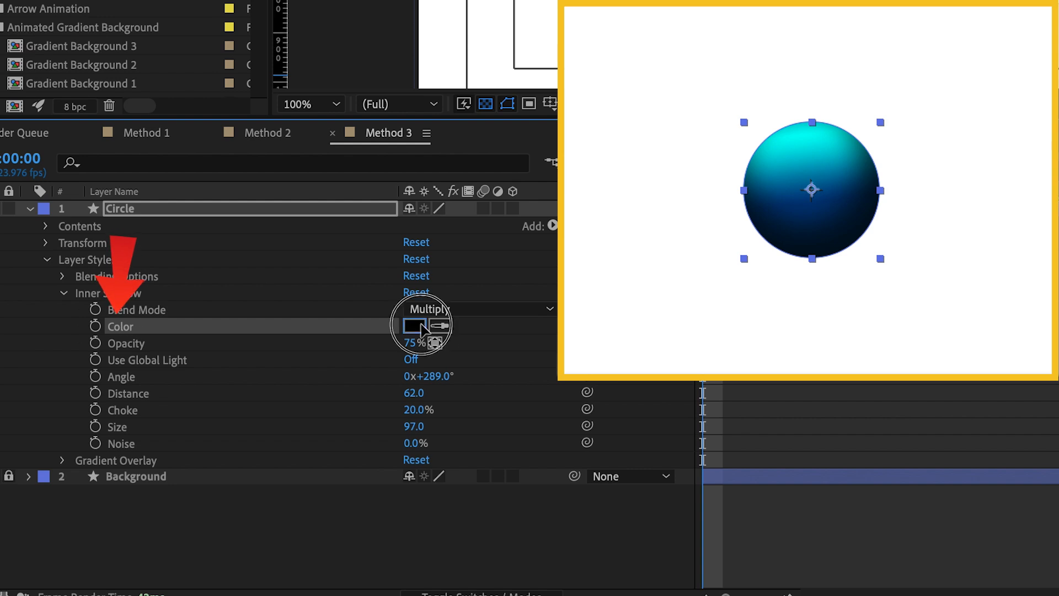
click(414, 326)
mouse_move(837, 348)
mouse_down()
mouse_move(821, 370)
mouse_move(846, 348)
mouse_up()
mouse_move(882, 357)
mouse_down()
mouse_move(883, 343)
mouse_move(886, 358)
mouse_up()
click(829, 343)
click(1031, 260)
Adjust the Inner Shadow's size to 130 and its distance to 133
drag(417, 427, 399, 441)
mouse_move(415, 393)
mouse_down()
mouse_move(482, 387)
mouse_move(586, 402)
mouse_move(433, 396)
mouse_up()
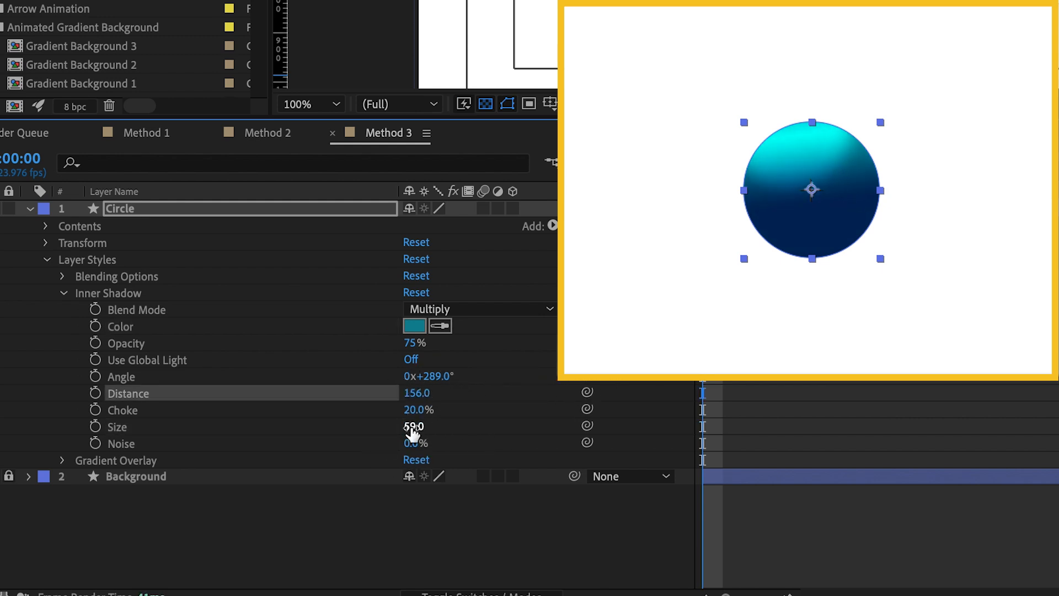
drag(413, 433, 484, 425)
drag(416, 393, 390, 402)
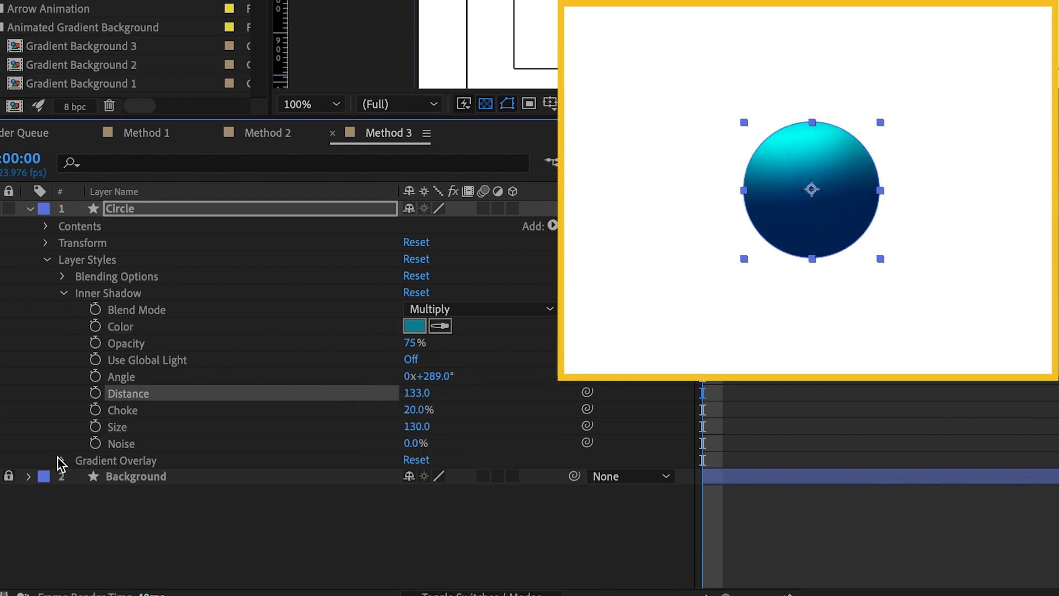
Set the Gradient Overlay's angle to 102° and offset to 0.0, -47.1, and the Inner Shadow's distance to 45
click(59, 459)
drag(438, 499, 444, 499)
mouse_move(441, 581)
mouse_down()
mouse_move(428, 582)
mouse_move(449, 574)
mouse_up()
drag(429, 345, 383, 354)
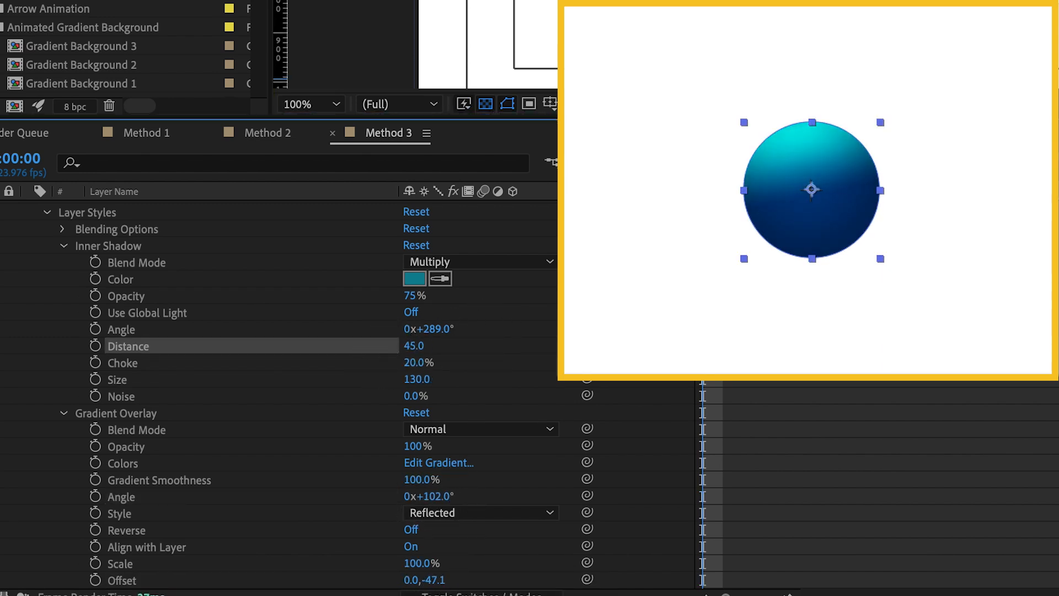
Add an Inner Glow layer style to the Circle layer, with its Gradient Overlay properties collapsed
click(948, 275)
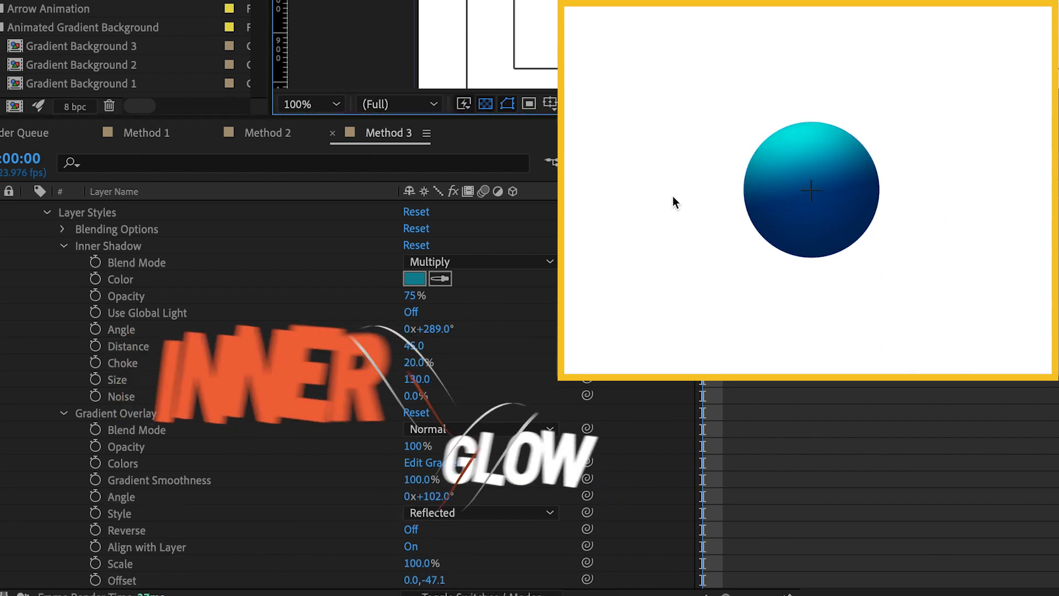
click(849, 168)
click(62, 413)
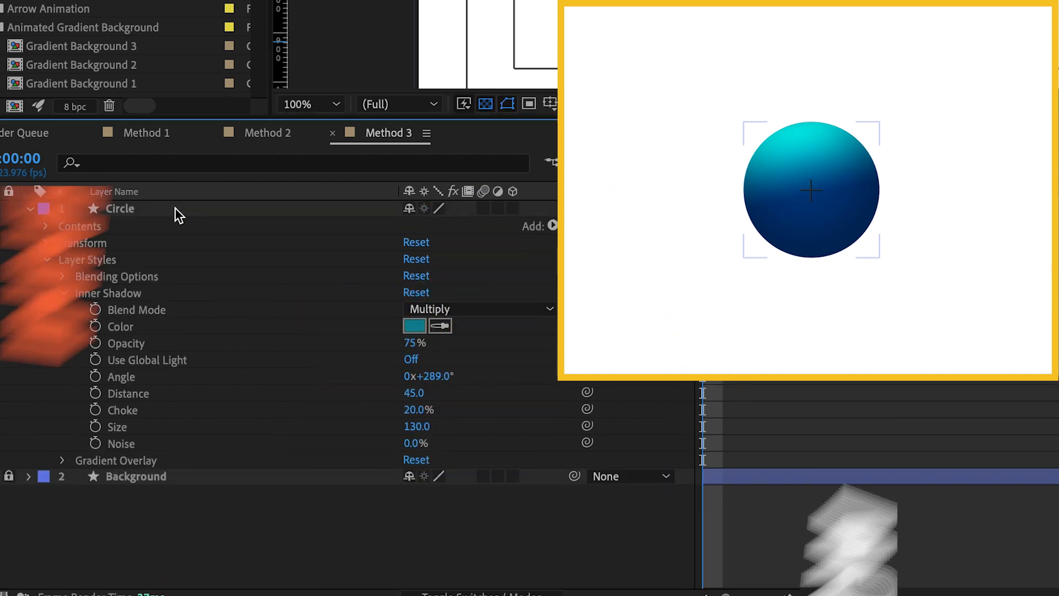
click(157, 210)
right_click(156, 211)
mouse_move(190, 294)
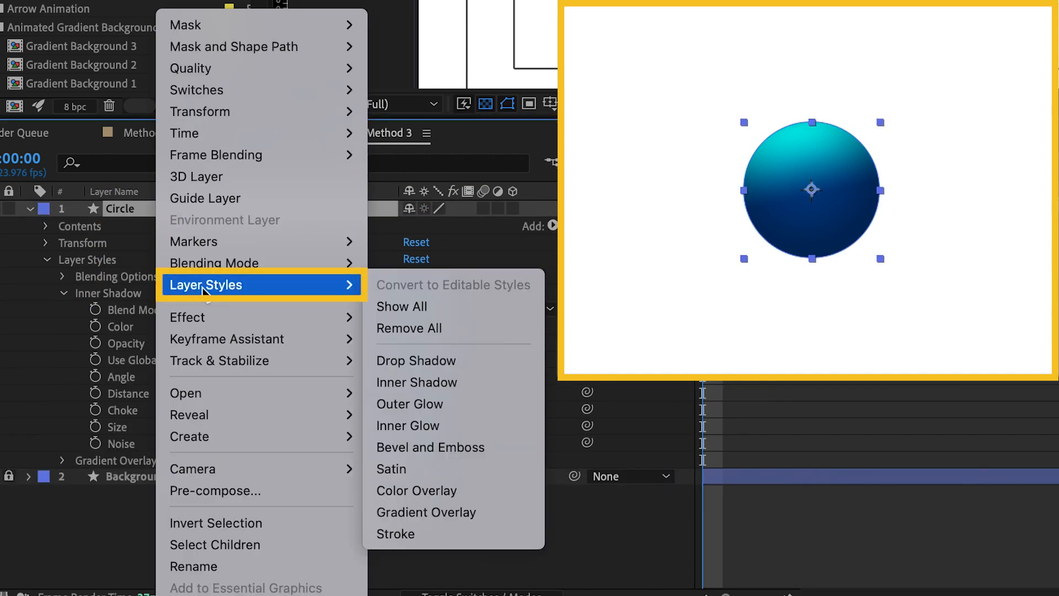
click(418, 426)
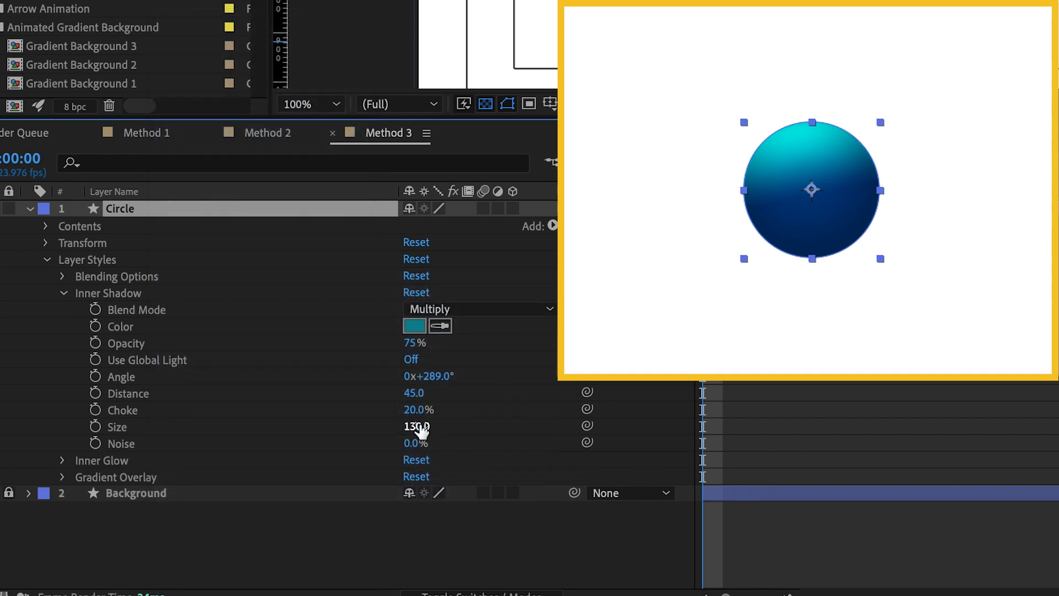
Set the Inner Glow's choke to 20% and its size to 25, with the Inner Shadow properties collapsed
click(64, 294)
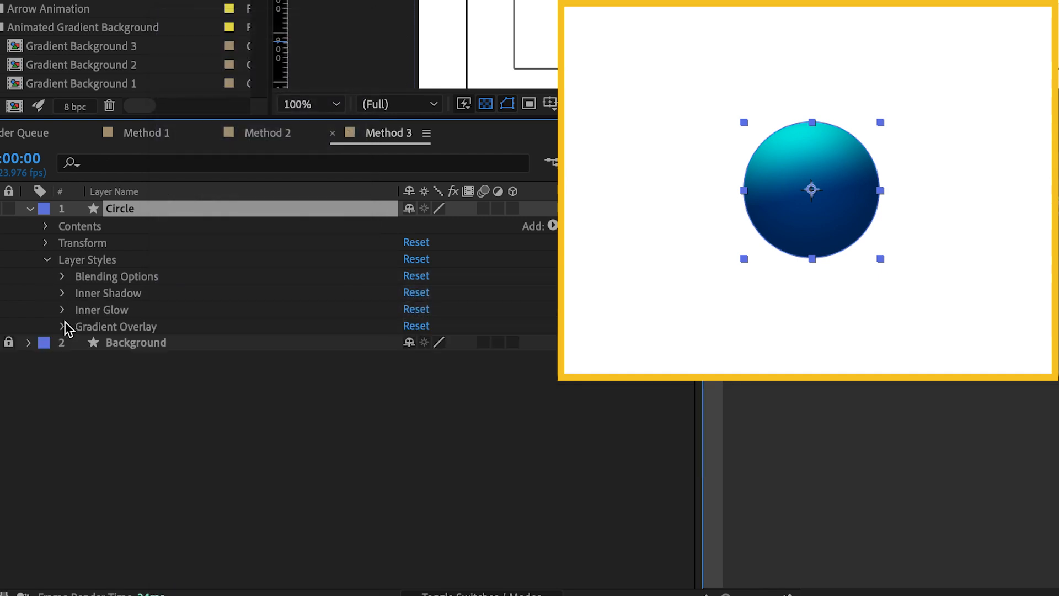
click(62, 309)
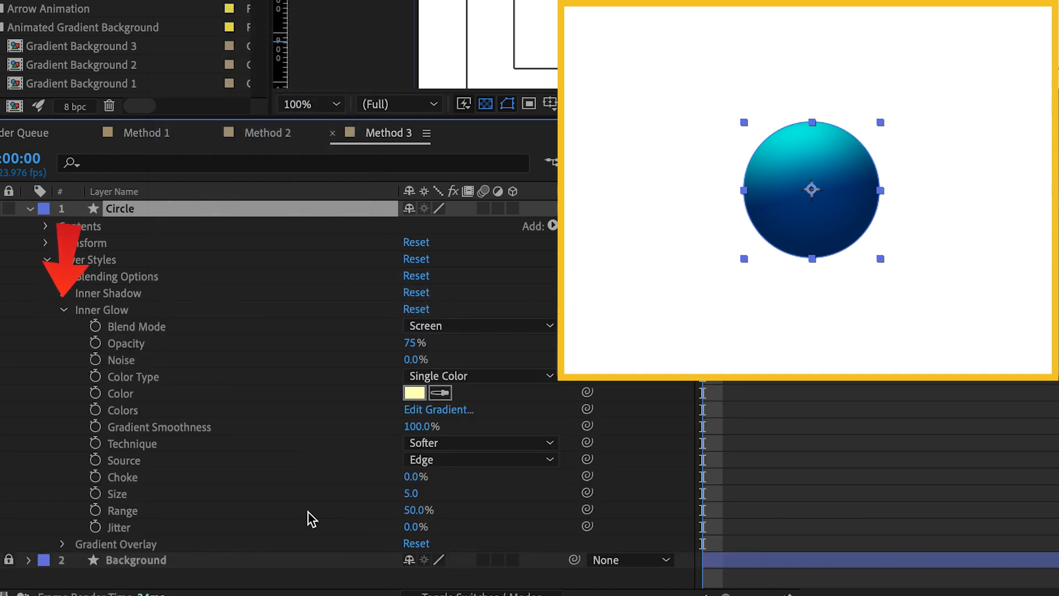
click(118, 476)
click(419, 476)
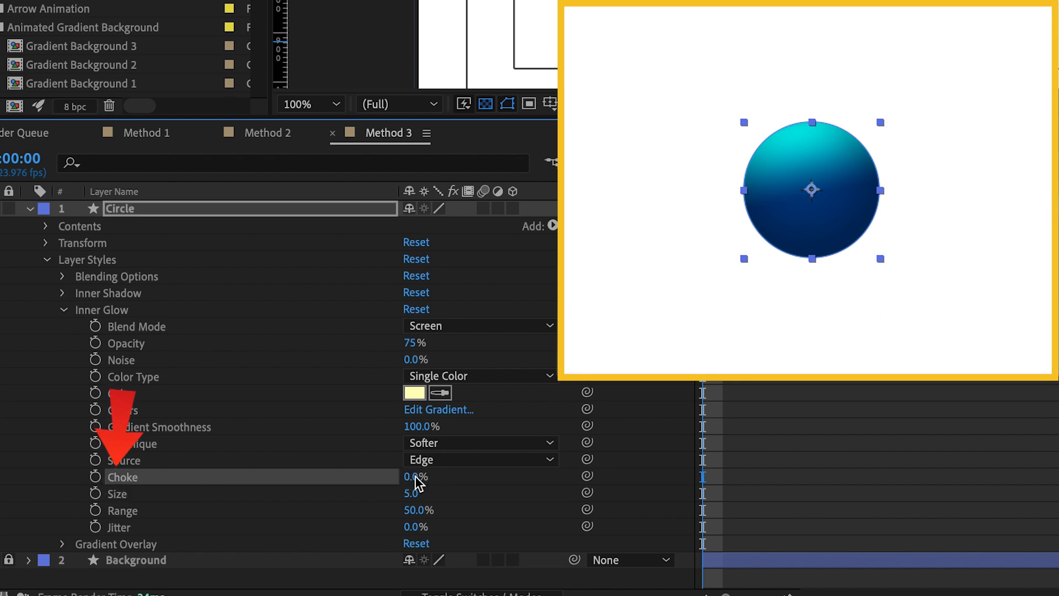
text(2)
click(516, 486)
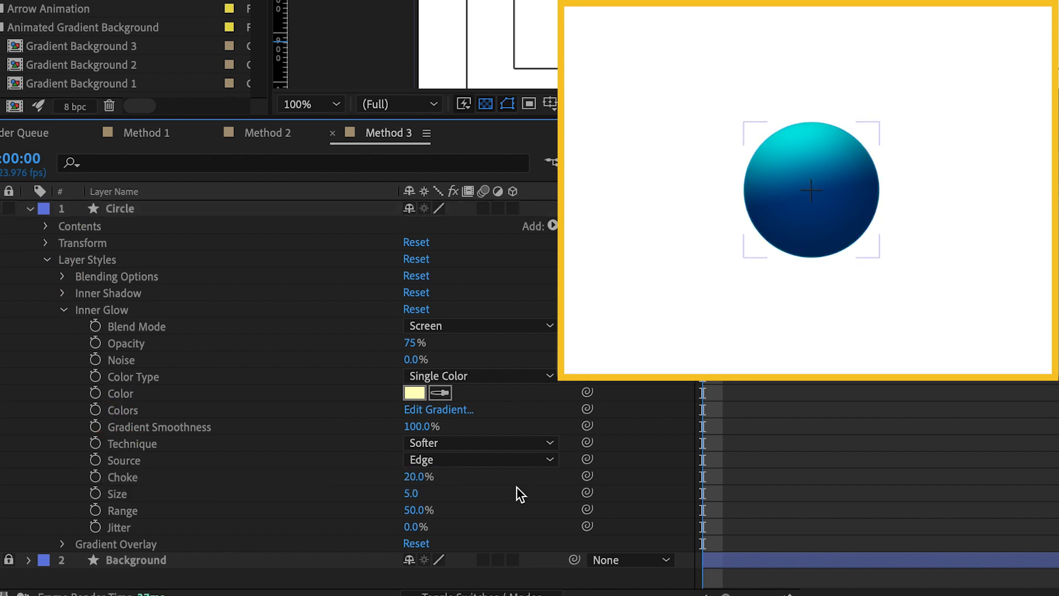
click(131, 496)
drag(410, 496, 433, 498)
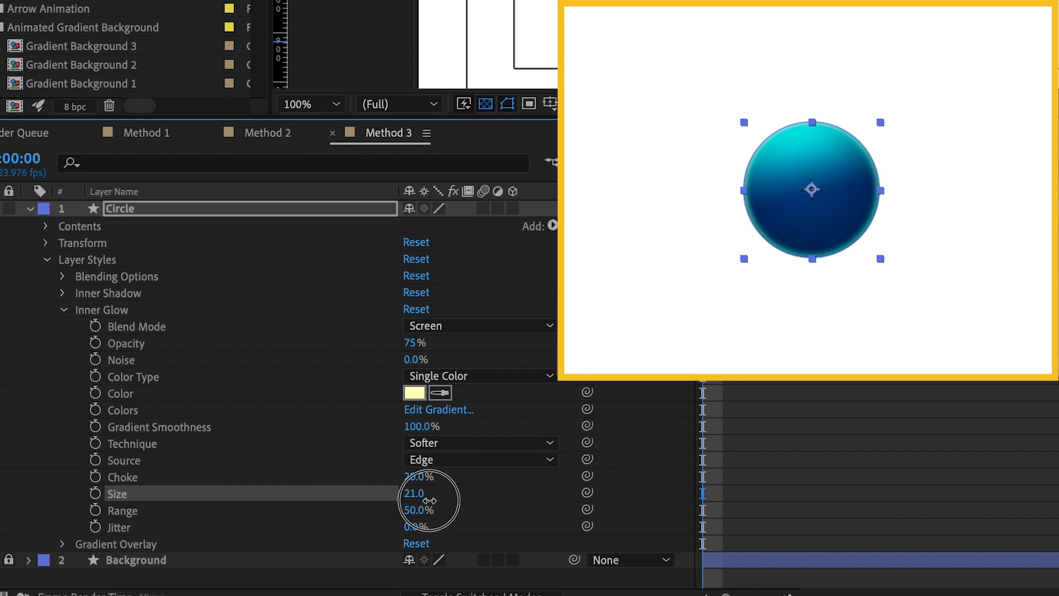
Change the Inner Glow's colour to light cyan, hex A0ECF4
click(160, 407)
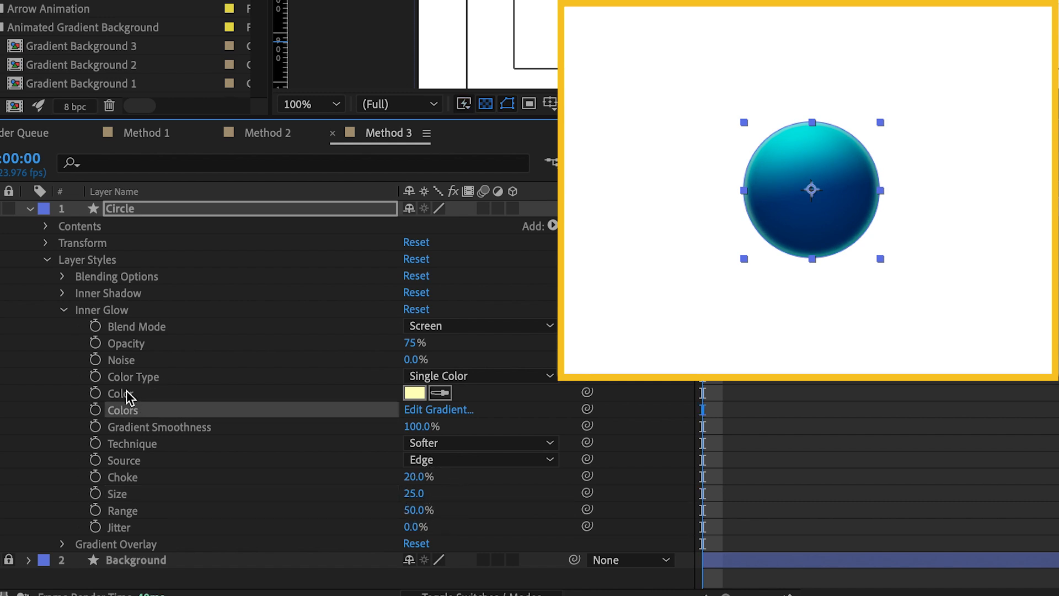
click(113, 398)
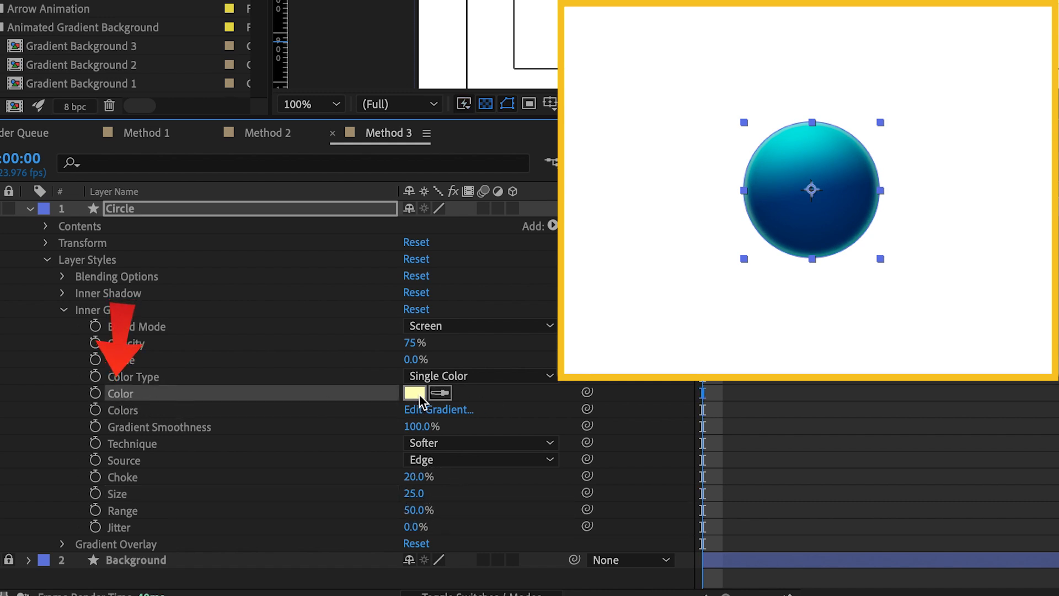
click(415, 393)
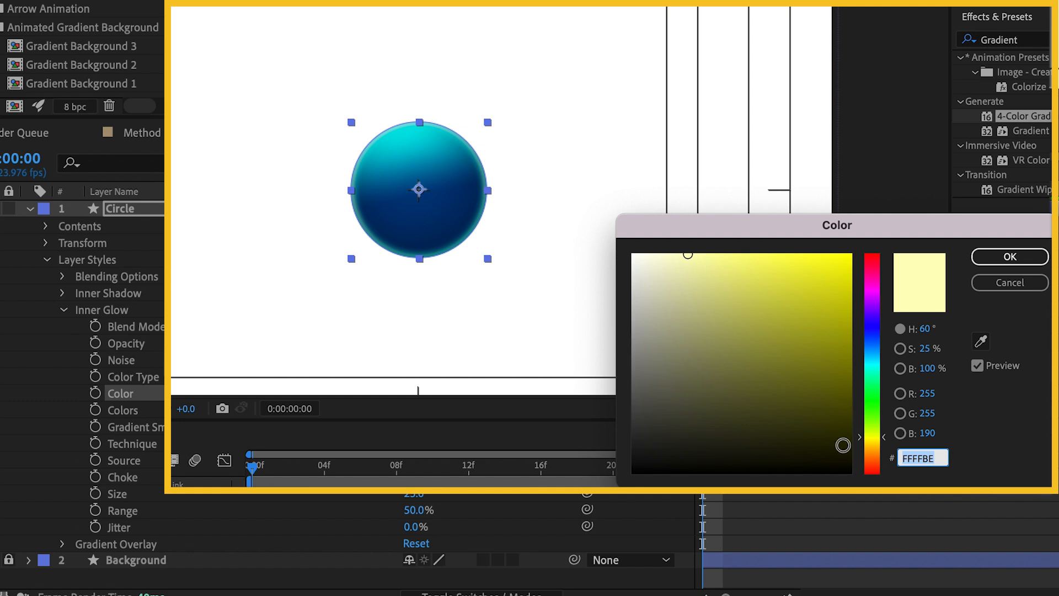
drag(885, 444, 885, 360)
mouse_move(789, 270)
mouse_down()
mouse_move(850, 263)
mouse_move(708, 262)
mouse_up()
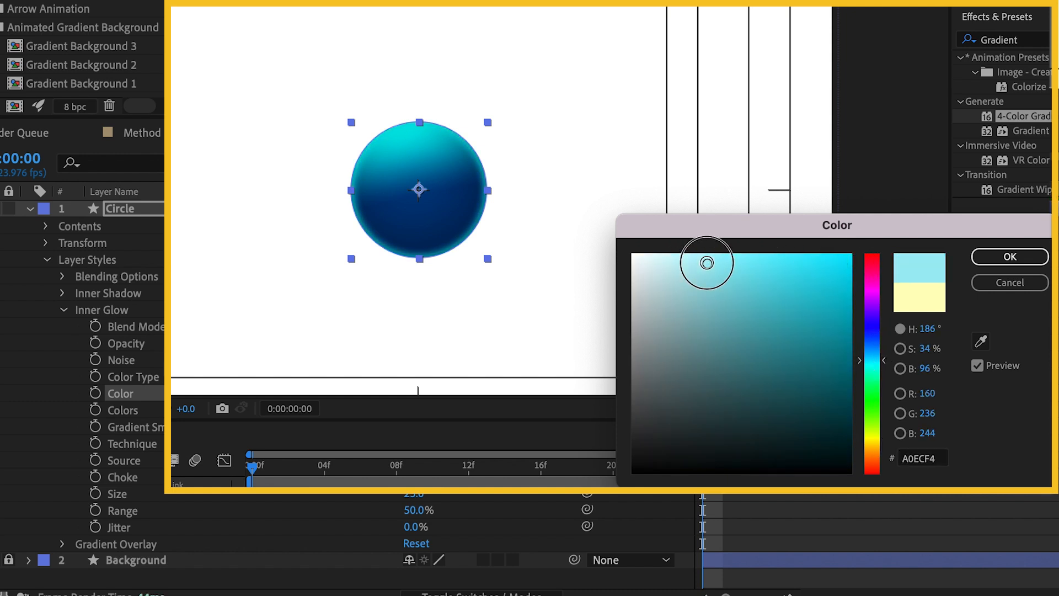
click(1020, 257)
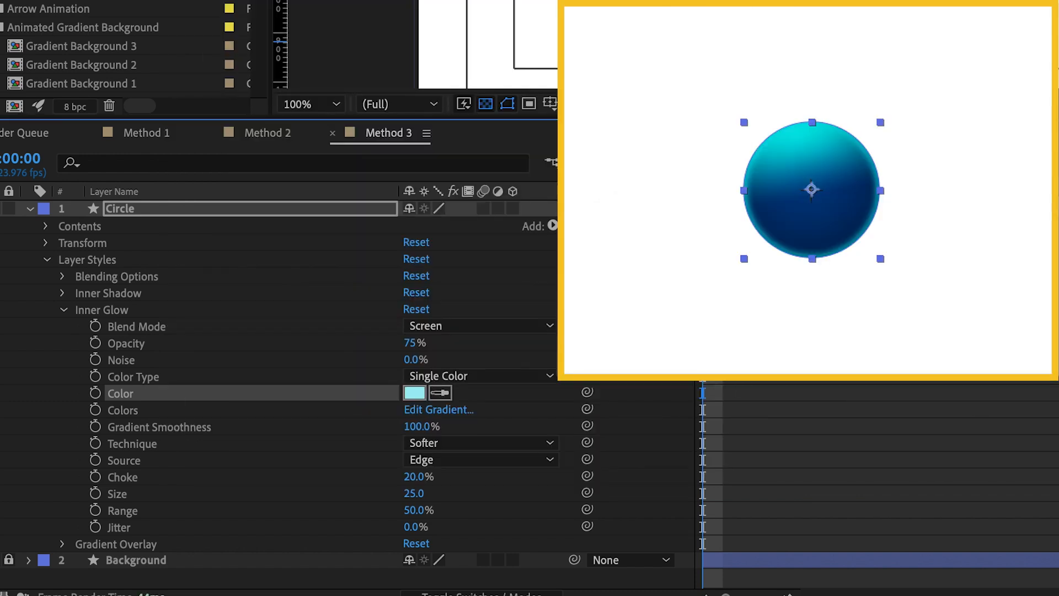
Reduce the Inner Glow's size to 12 and deselect the Circle layer
click(255, 492)
mouse_move(411, 492)
mouse_down()
mouse_move(449, 494)
mouse_move(407, 496)
mouse_up()
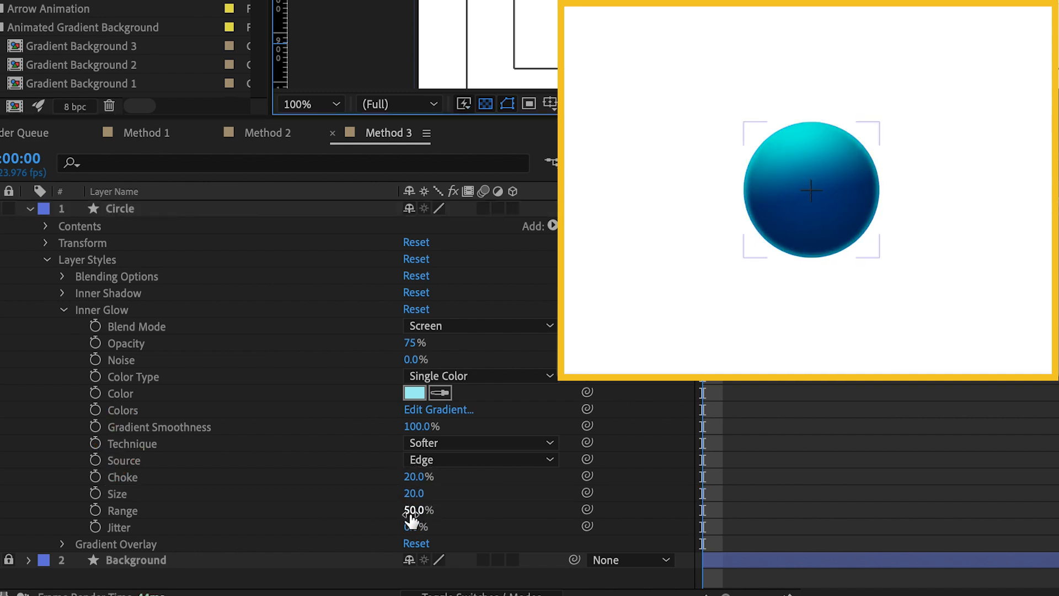
drag(411, 512, 511, 494)
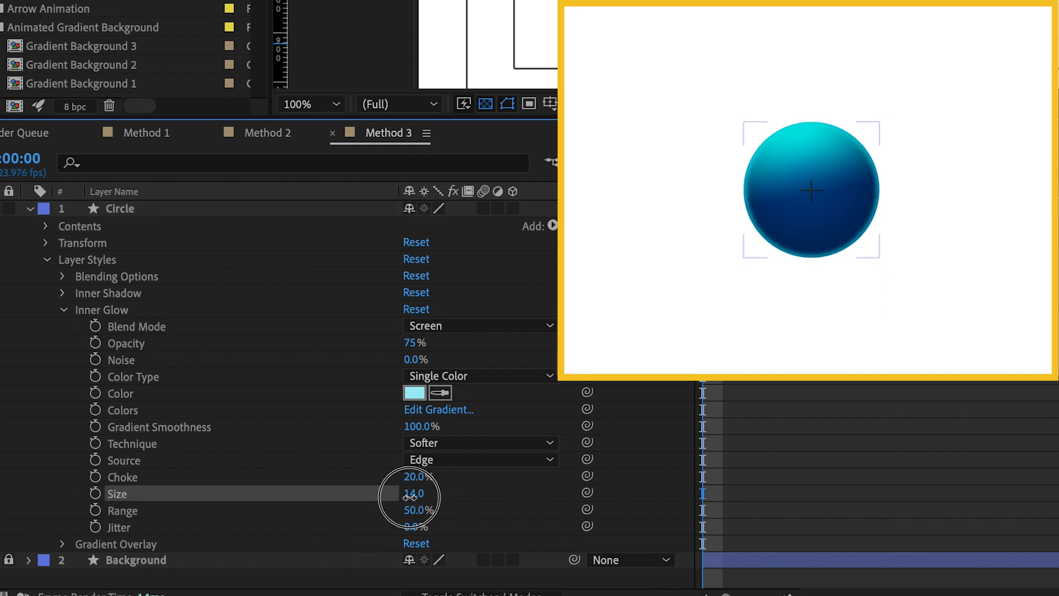
drag(409, 496, 405, 492)
click(793, 425)
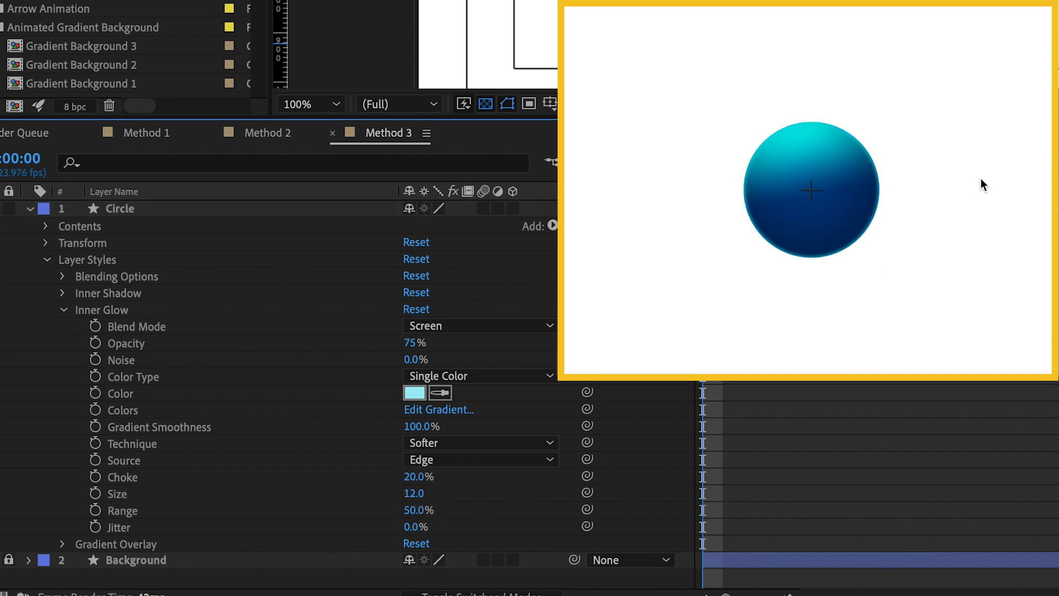